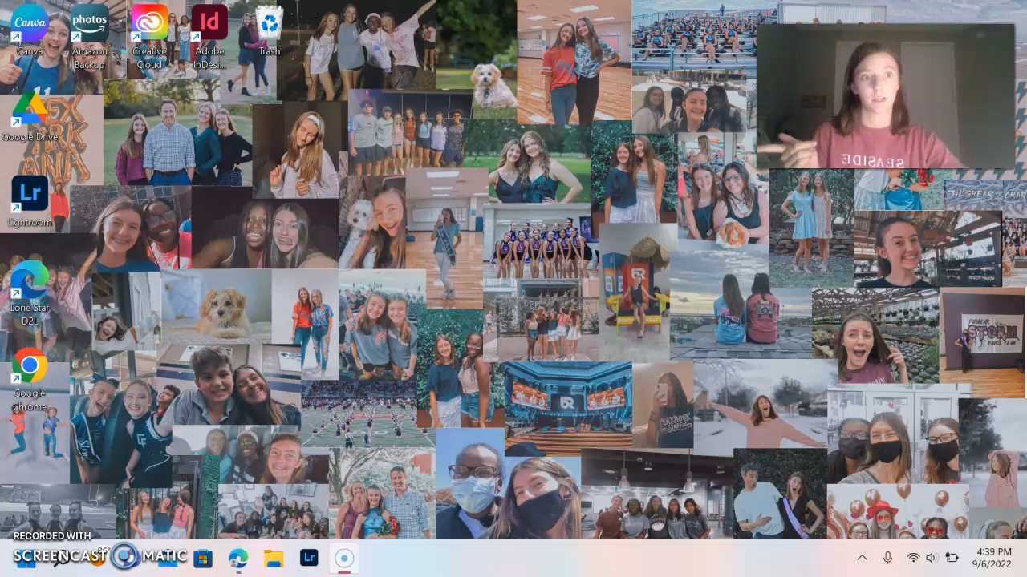
# Step: Launch Creative Cloud Desktop and open Adobe Bridge from the All apps list
pyautogui.doubleClick(153, 36)
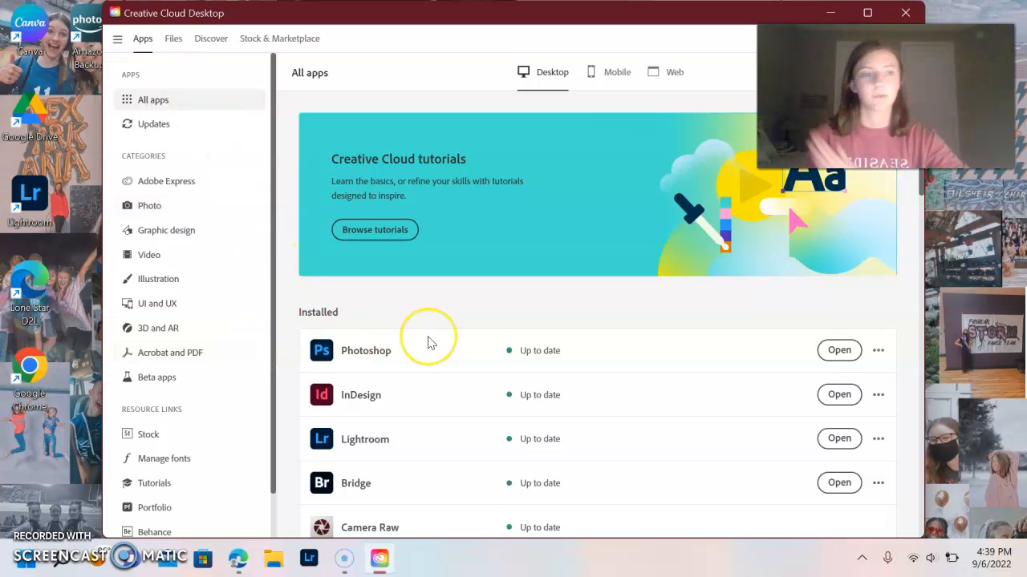
pyautogui.scroll(-1, 428, 343)
pyautogui.scroll(-1, 427, 342)
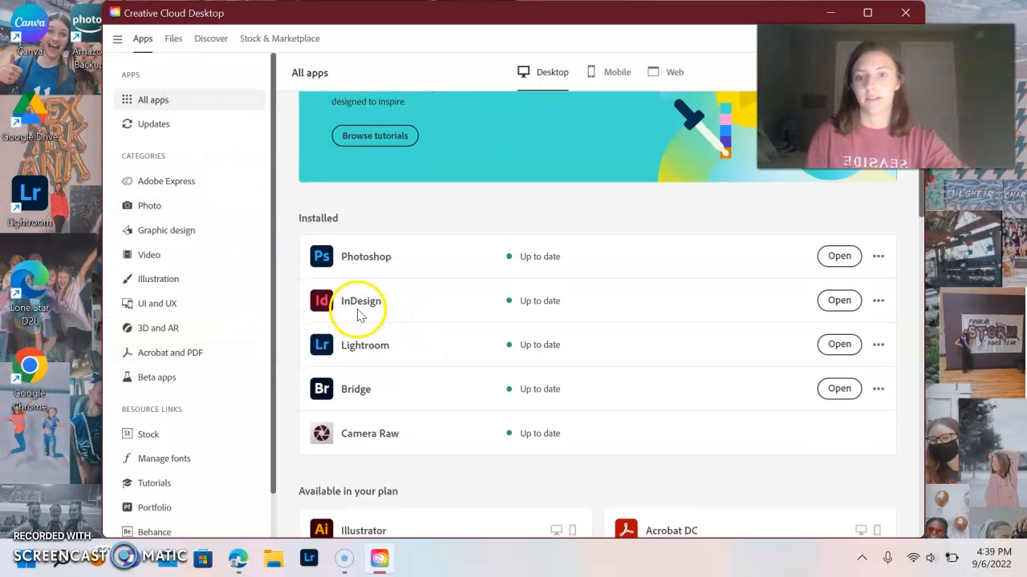
pyautogui.click(350, 404)
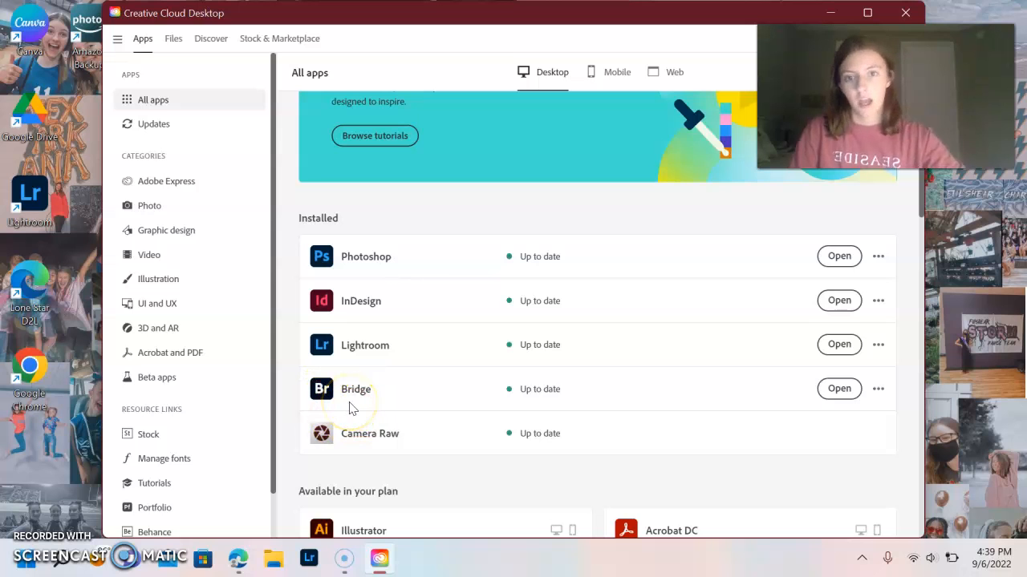
pyautogui.click(841, 397)
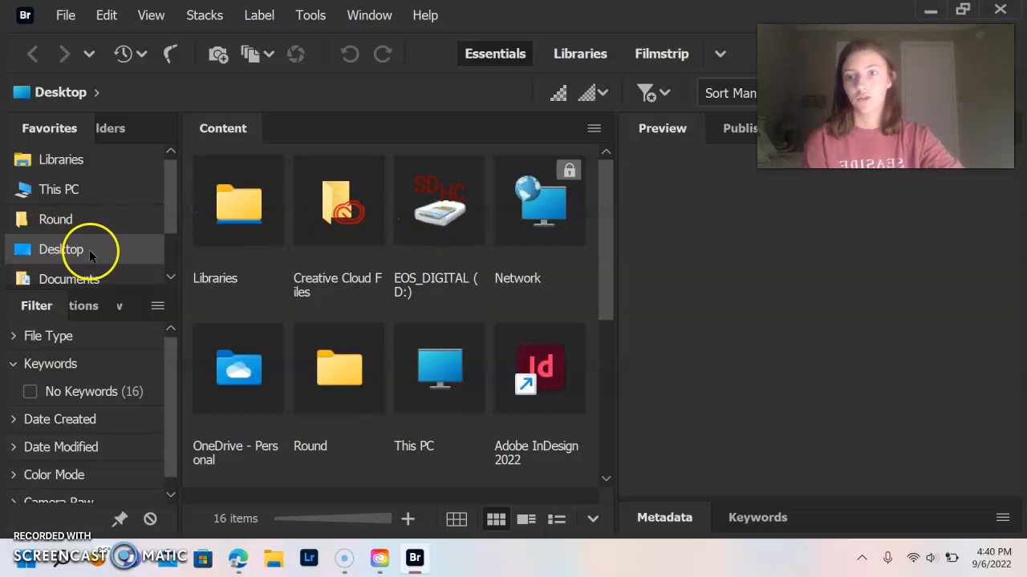
# Step: Go from This PC to the EOS_DIGITAL (D:) card, open DCIM, and select 100CANON
pyautogui.click(55, 195)
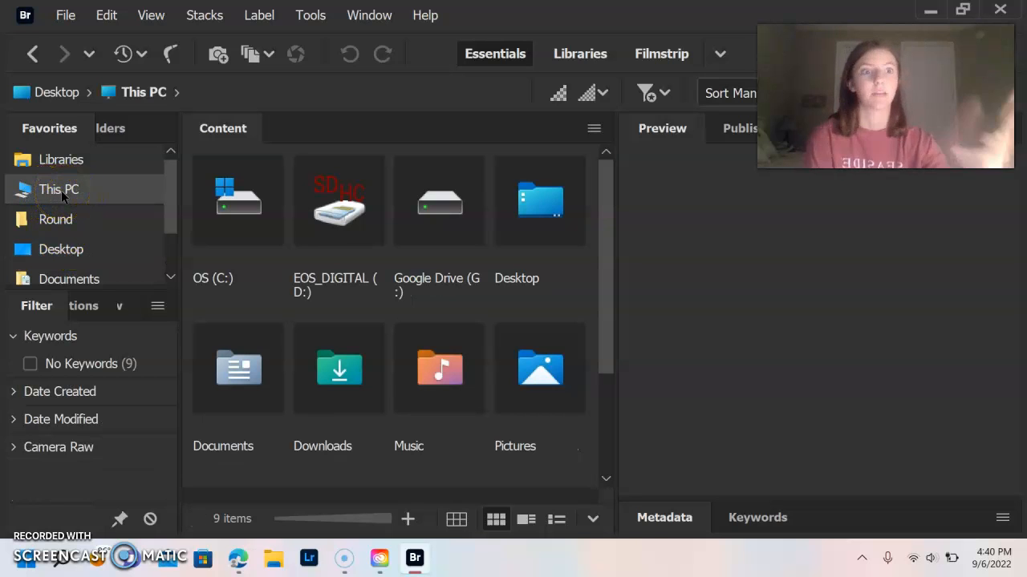
pyautogui.click(363, 207)
pyautogui.doubleClick(363, 207)
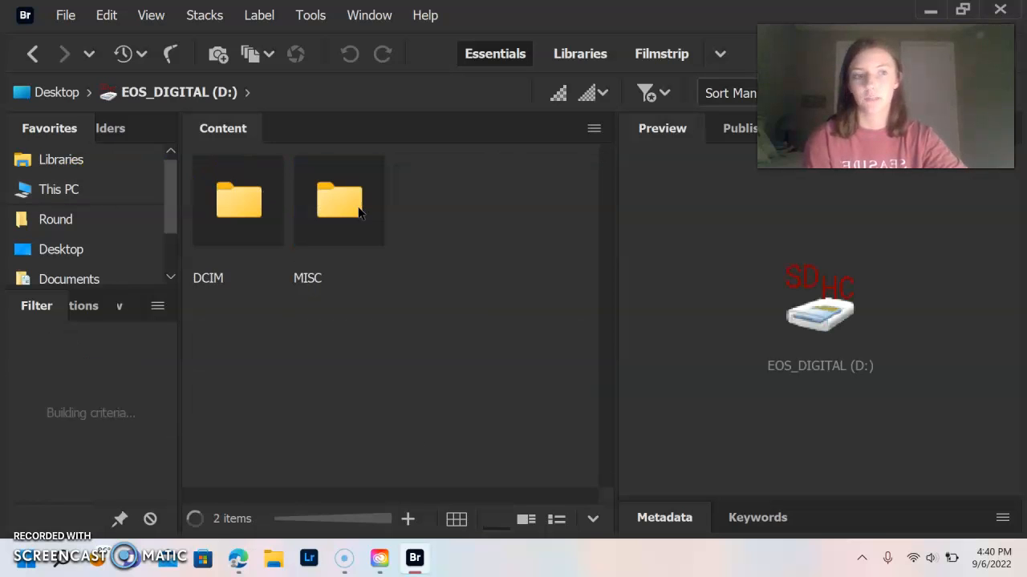
pyautogui.doubleClick(230, 224)
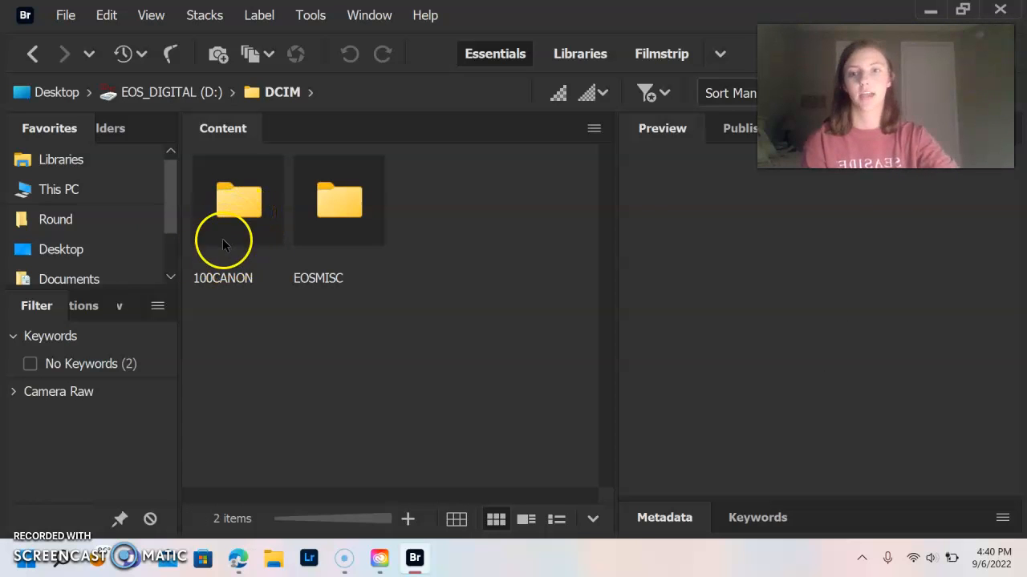
pyautogui.click(246, 224)
# Step: Open 100CANON, select IMG_2593, and widen the panel divider for a larger preview
pyautogui.doubleClick(245, 224)
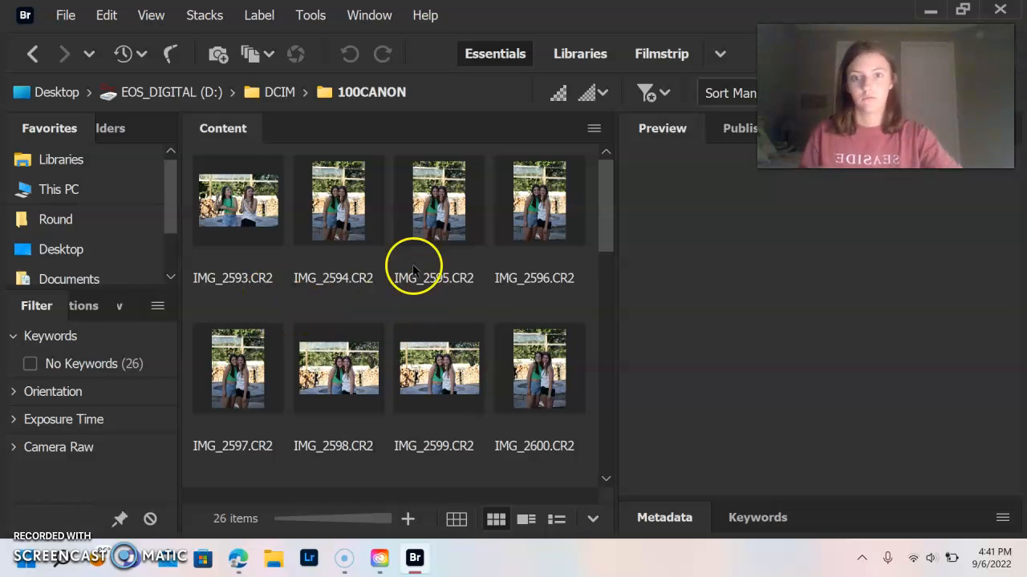
pyautogui.scroll(-2, 342, 238)
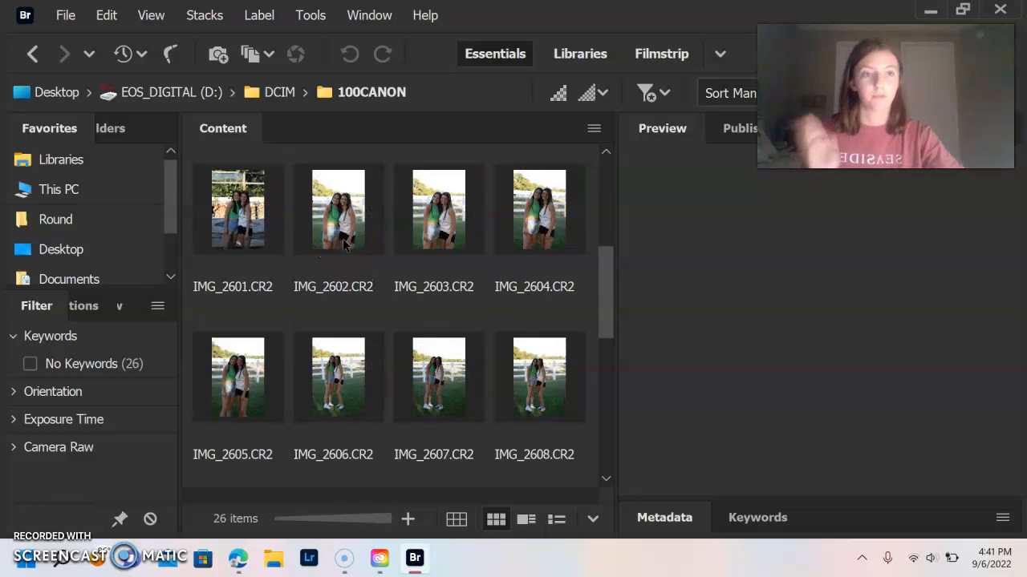
pyautogui.scroll(2, 342, 238)
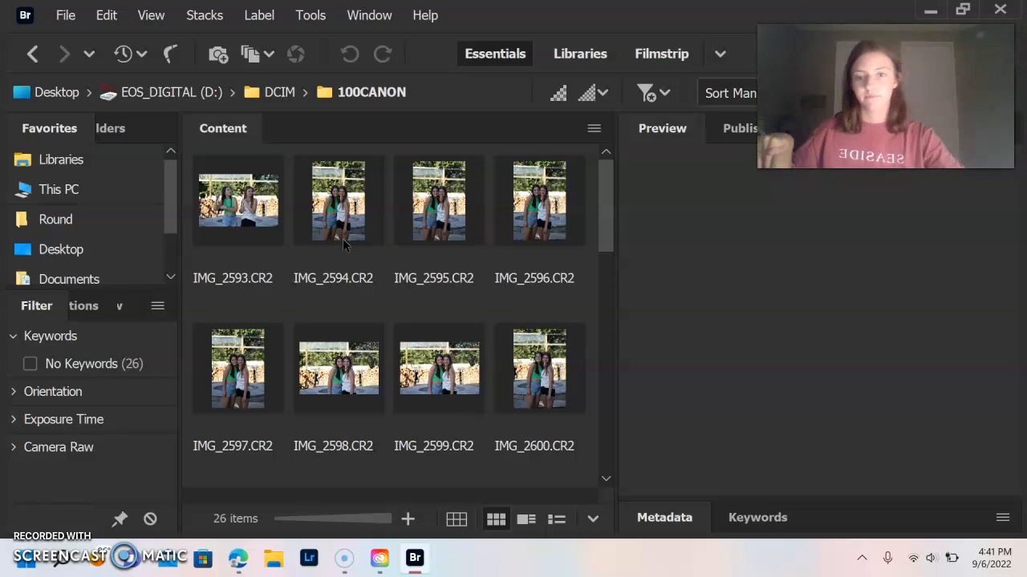
pyautogui.scroll(-5, 401, 321)
pyautogui.scroll(5, 411, 339)
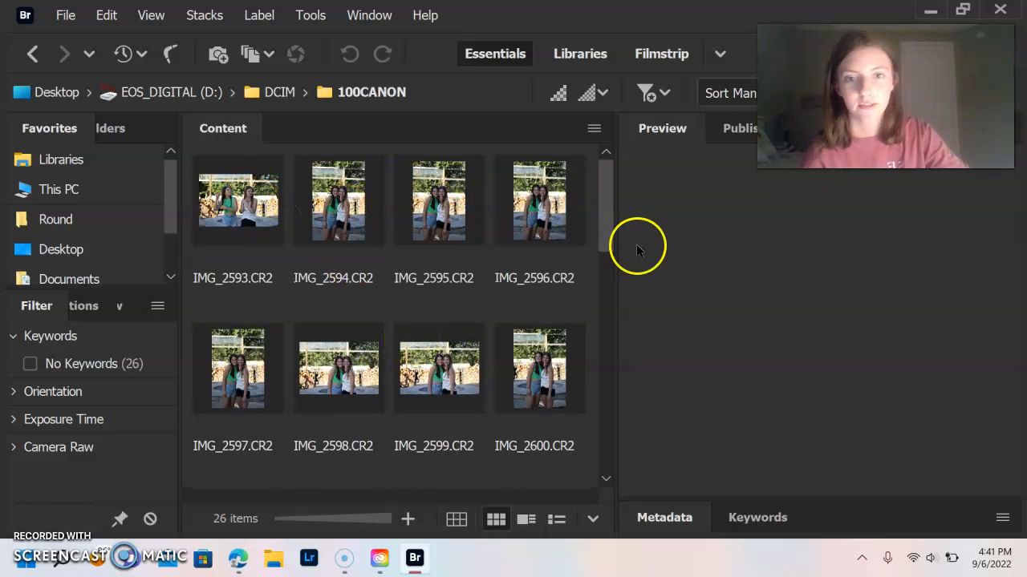
pyautogui.click(259, 215)
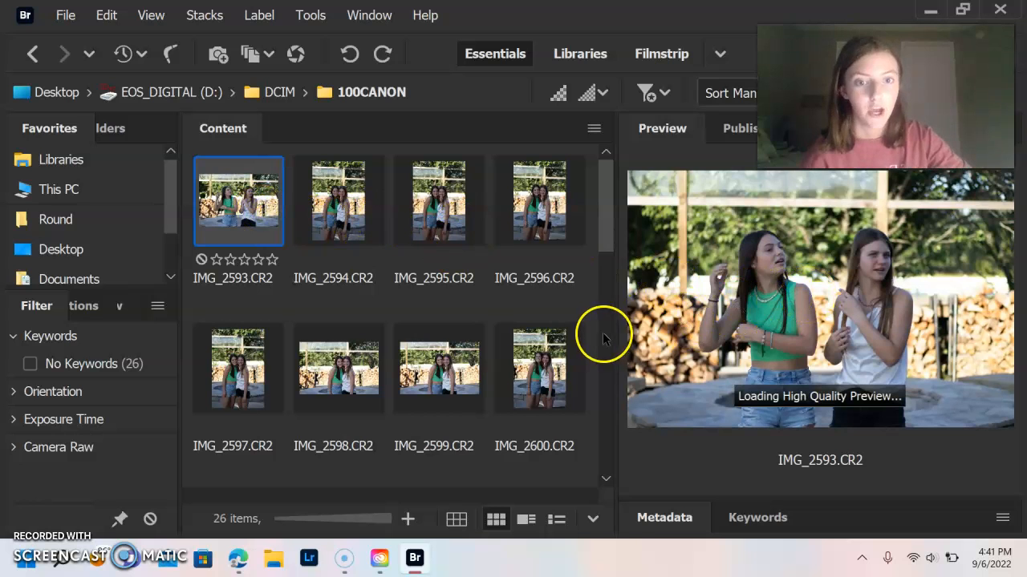
pyautogui.moveTo(613, 332); pyautogui.dragTo(678, 325)
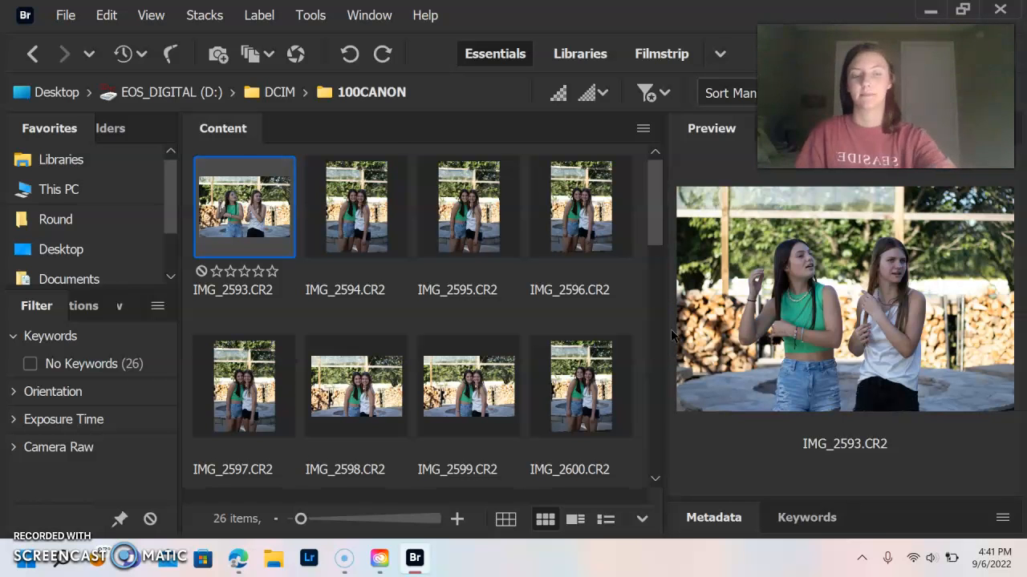
pyautogui.press('space')
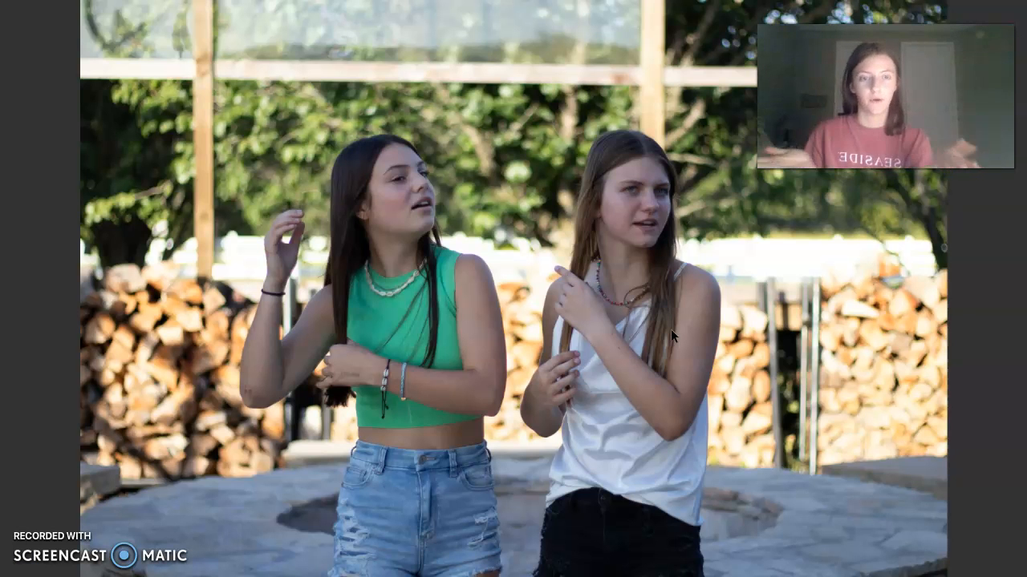
pyautogui.press('space')
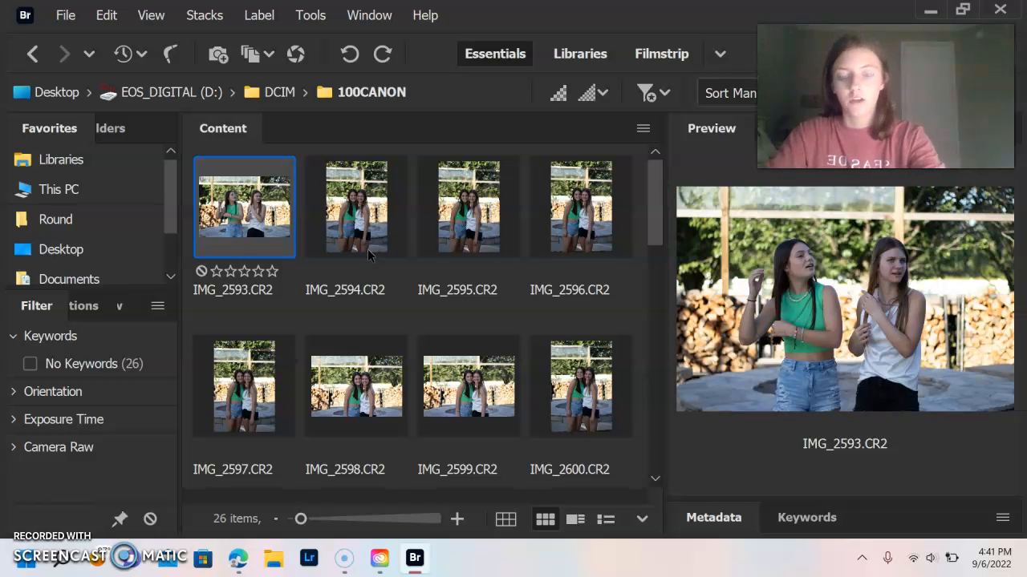
# Step: Cycle IMG_2593's label from Ctrl+6 through Ctrl+9 until it carries the blue Review label
pyautogui.hotkey('ctrl', '6')
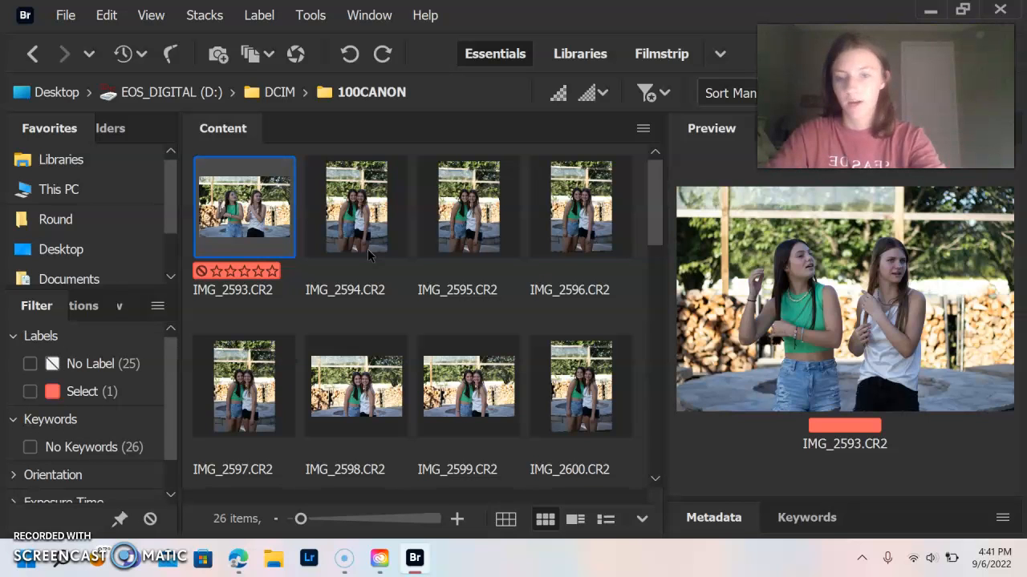
pyautogui.hotkey('ctrl', '7')
pyautogui.hotkey('ctrl', '8')
pyautogui.hotkey('ctrl', '9')
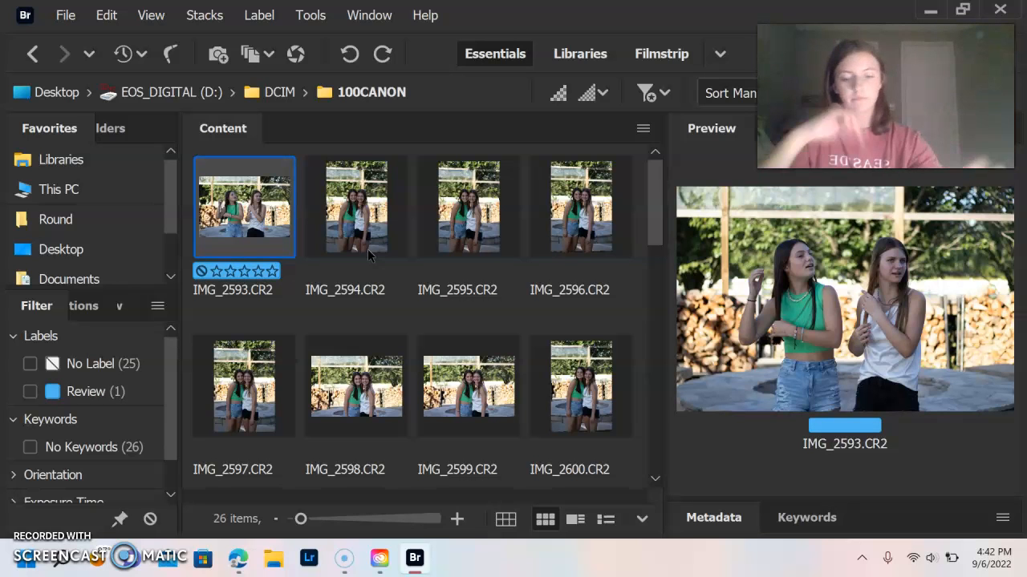
pyautogui.scroll(-2, 369, 254)
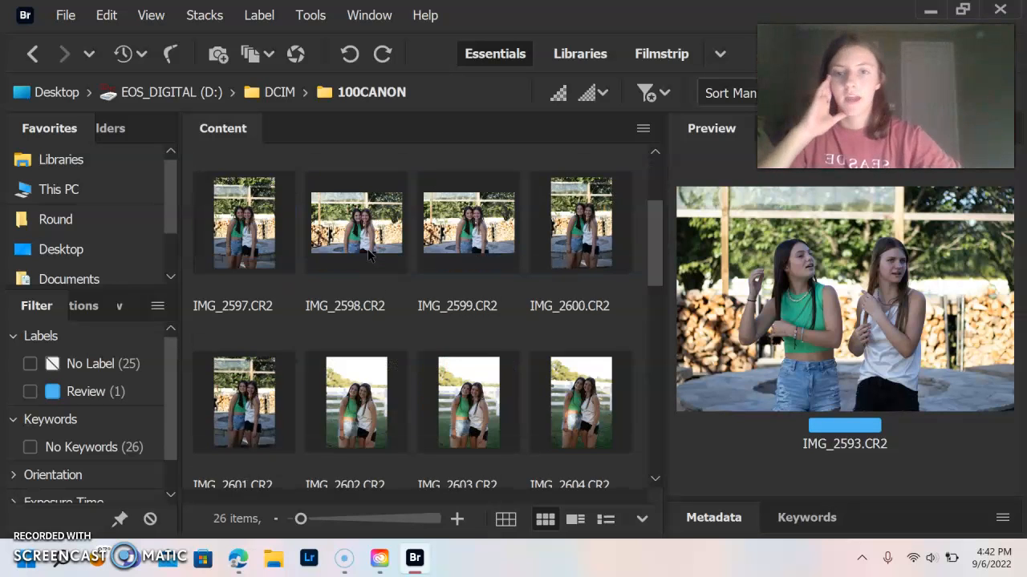
pyautogui.scroll(2, 369, 254)
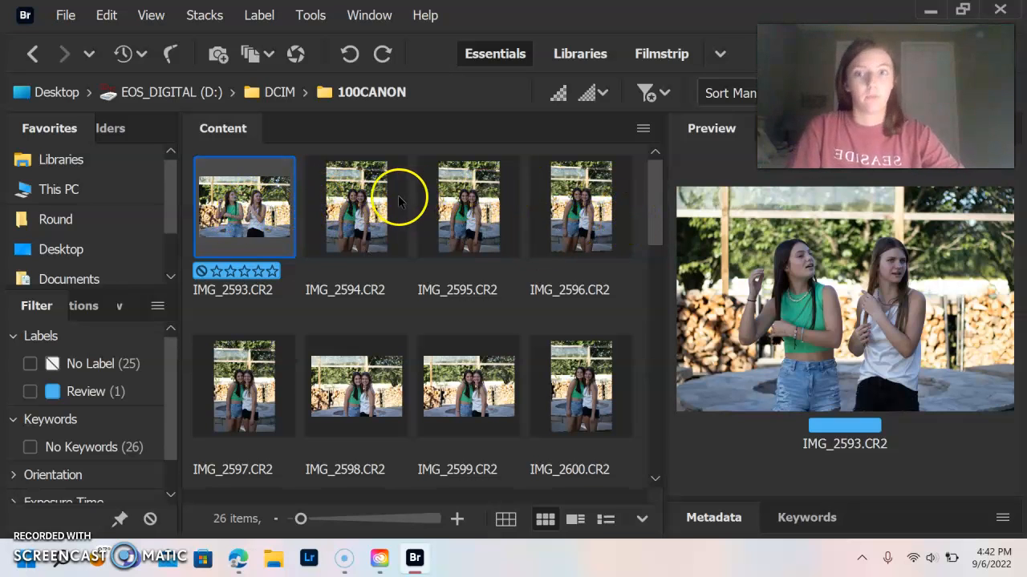
# Step: Give IMG_2594, IMG_2595 and IMG_2596 the blue Review label
pyautogui.click(354, 213)
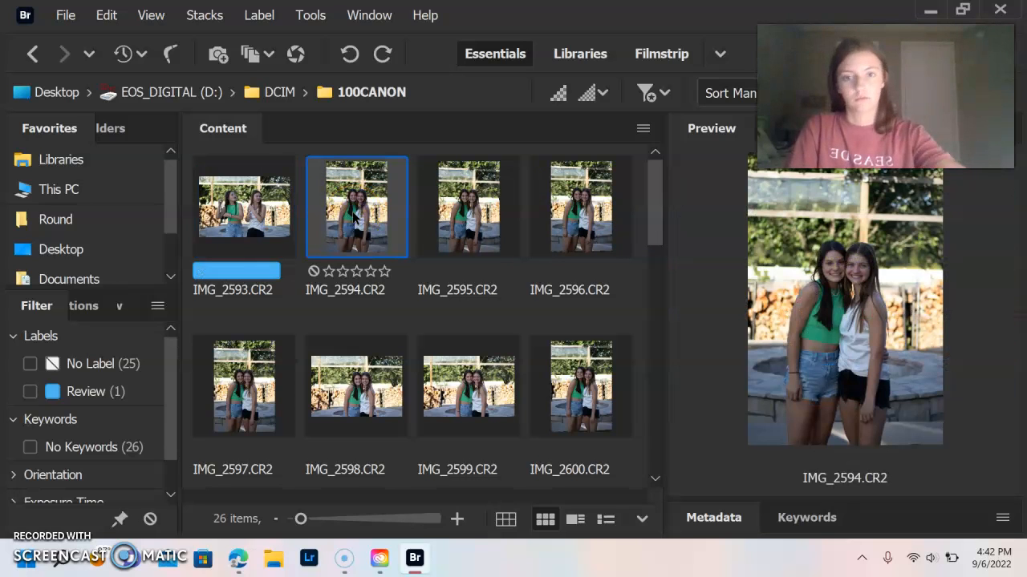
pyautogui.hotkey('ctrl', '6')
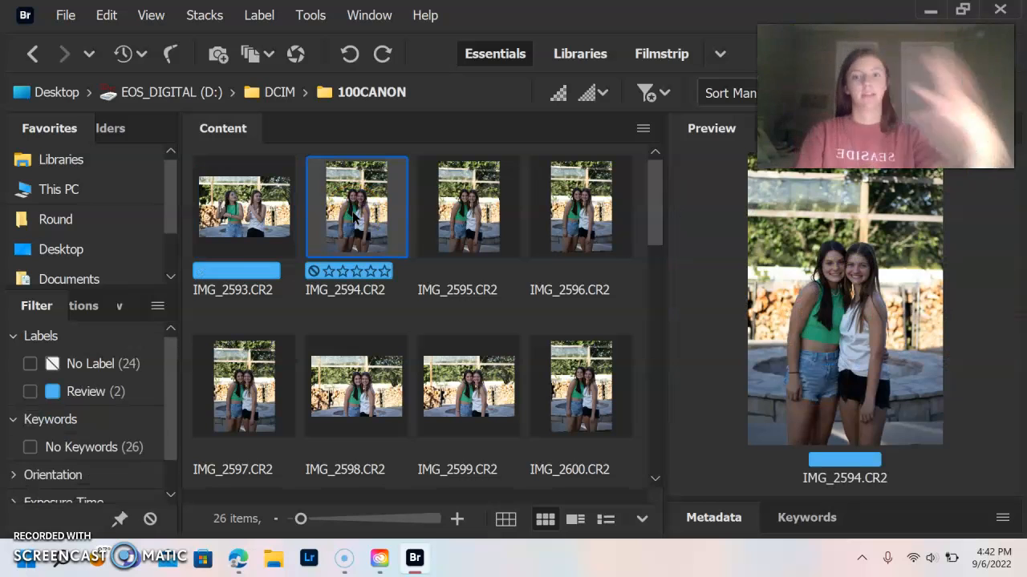
pyautogui.press('Right')
pyautogui.press('Right')
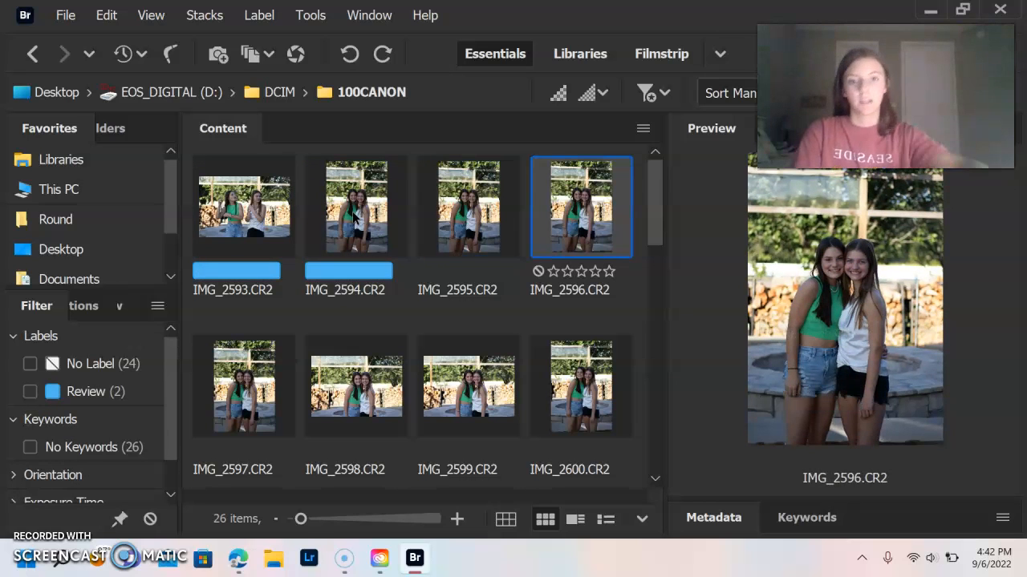
pyautogui.hotkey('ctrl', '9')
pyautogui.click(429, 235)
pyautogui.hotkey('ctrl', '9')
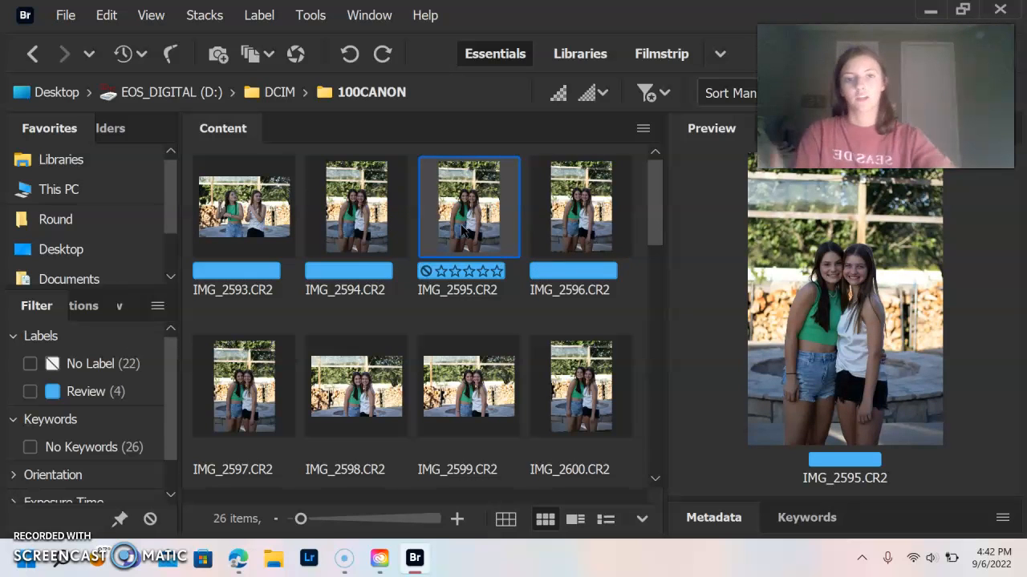
# Step: Give IMG_2597 the yellow Second label
pyautogui.click(257, 389)
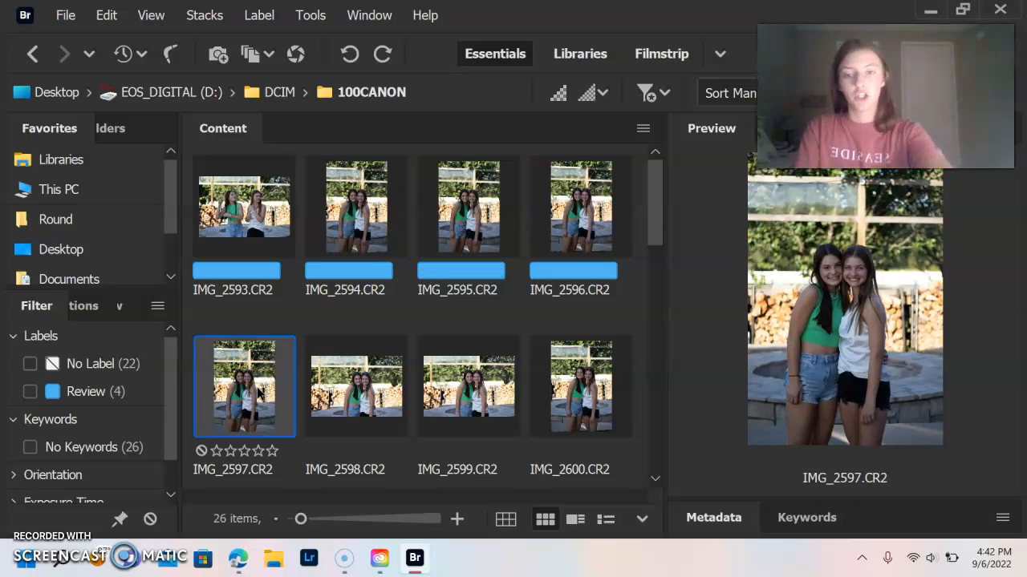
pyautogui.hotkey('ctrl', '7')
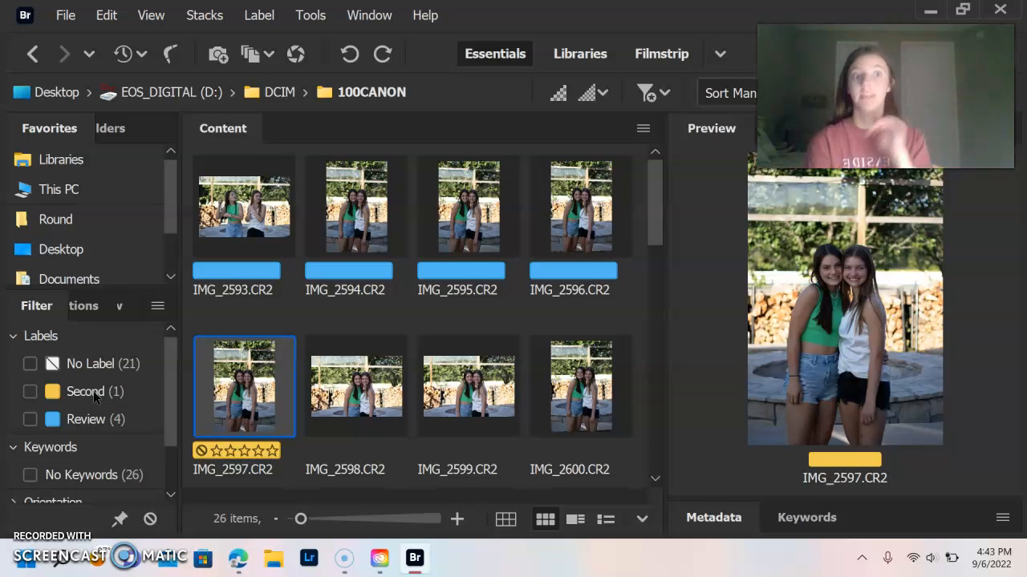
pyautogui.scroll(-2, 317, 411)
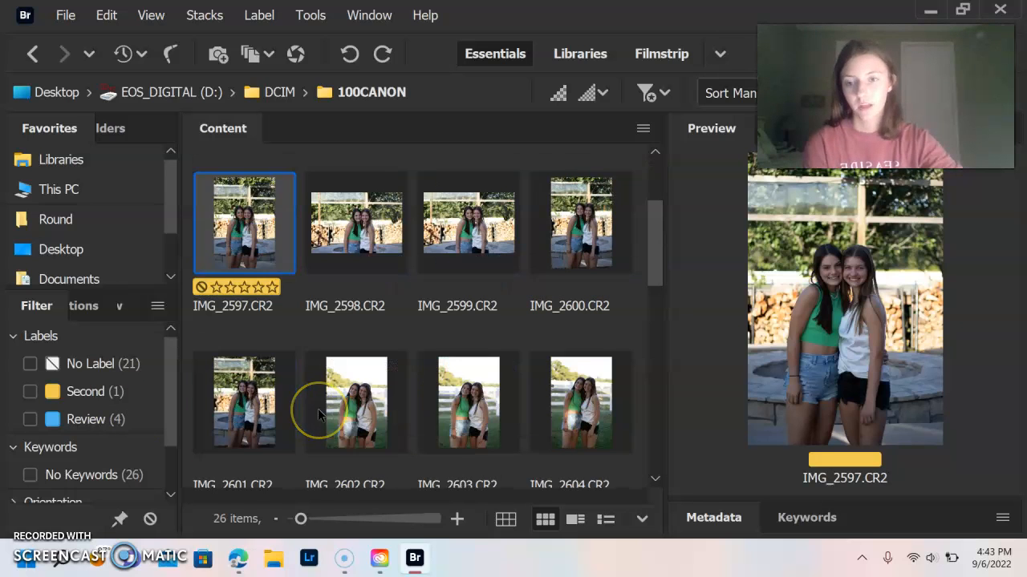
pyautogui.scroll(2, 317, 411)
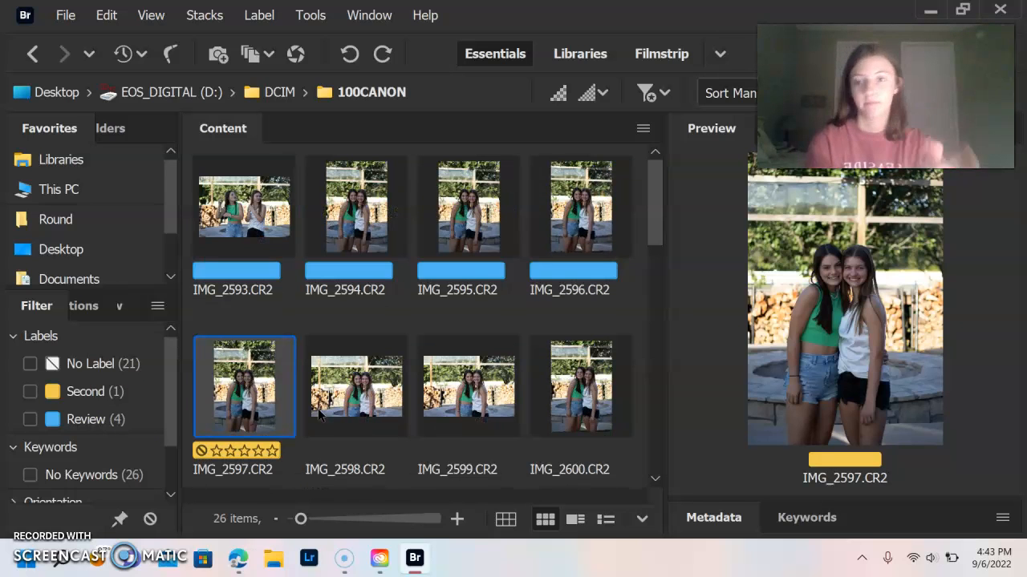
# Step: Filter Labels to Review, select the four photos IMG_2593–2596, and right-click them
pyautogui.click(94, 425)
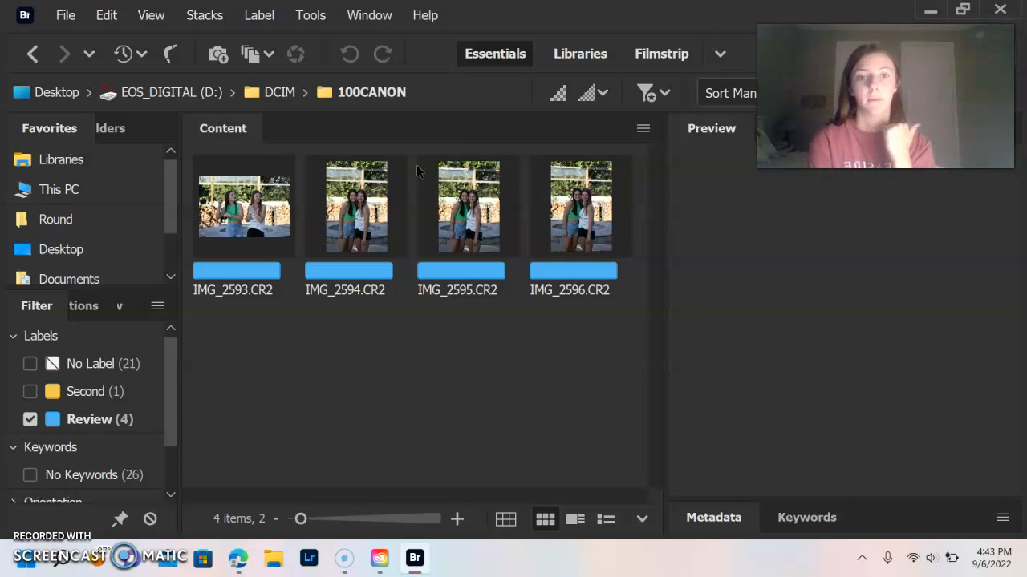
pyautogui.click(247, 207)
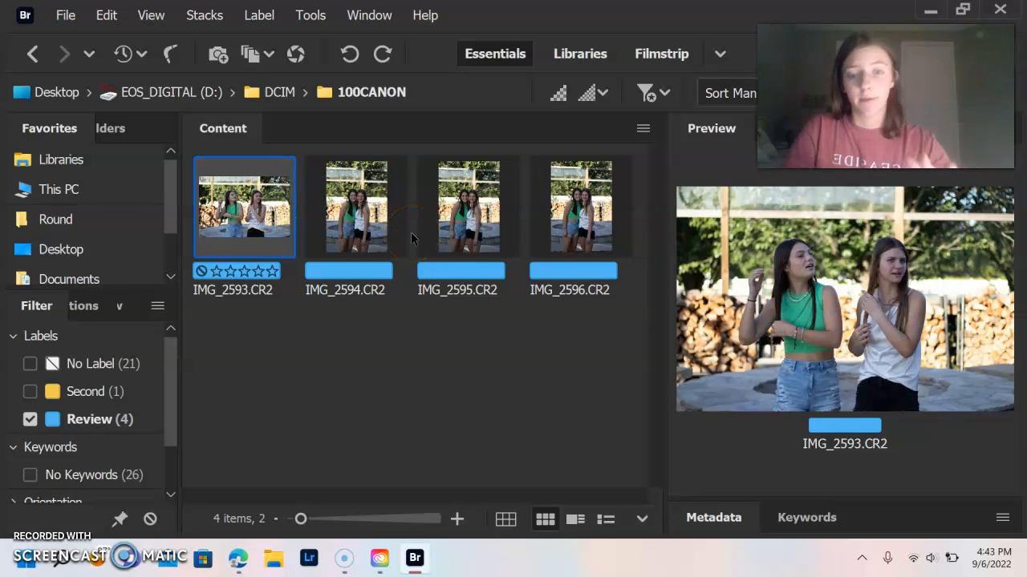
pyautogui.keyDown('shift'); pyautogui.click(595, 234); pyautogui.keyUp('shift')
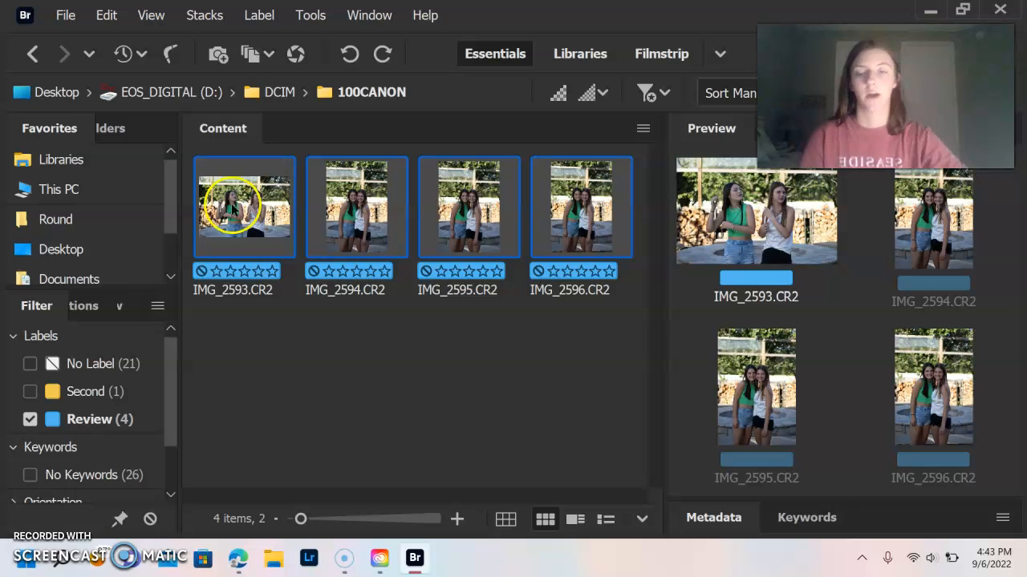
pyautogui.click(320, 219)
pyautogui.rightClick(319, 219)
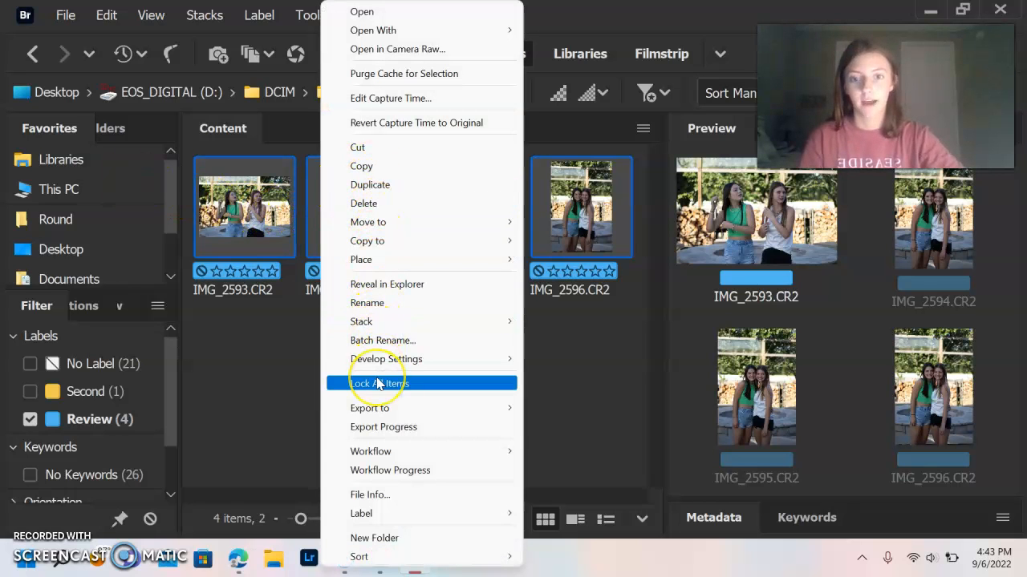
# Step: Open Batch Rename, leaving one Sequence Number element starting at 1 with three digits
pyautogui.click(358, 340)
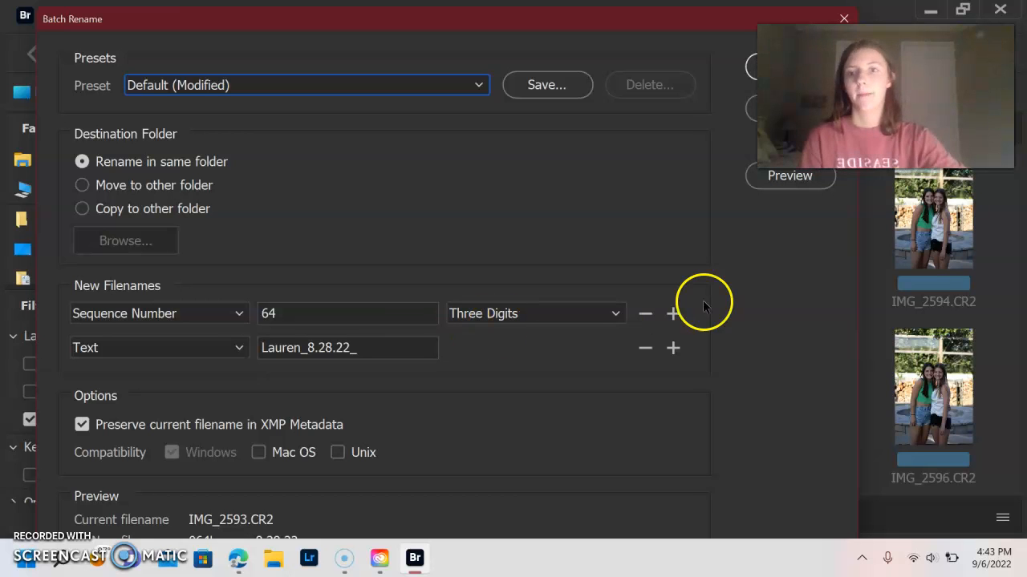
pyautogui.click(645, 313)
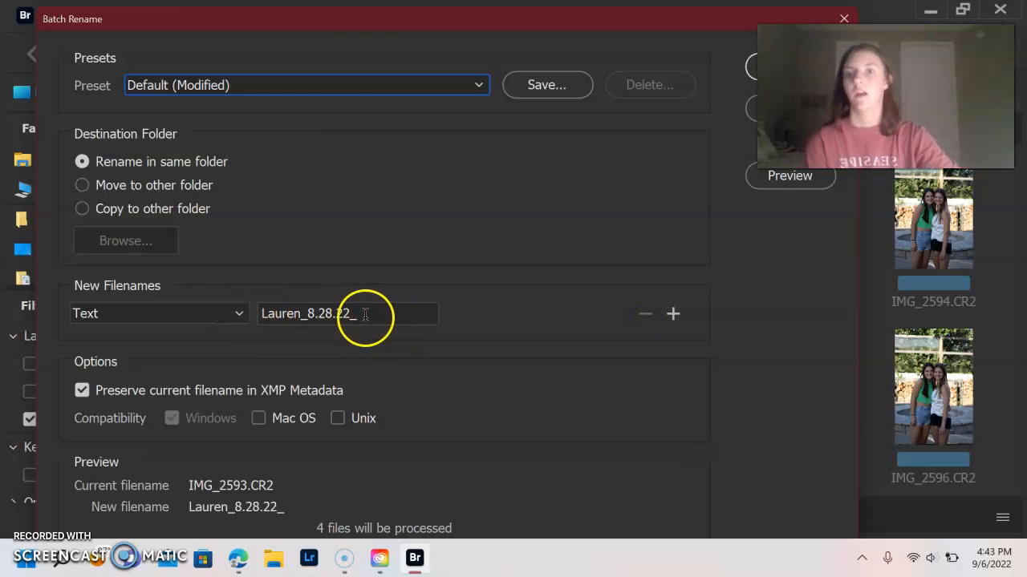
pyautogui.click(240, 318)
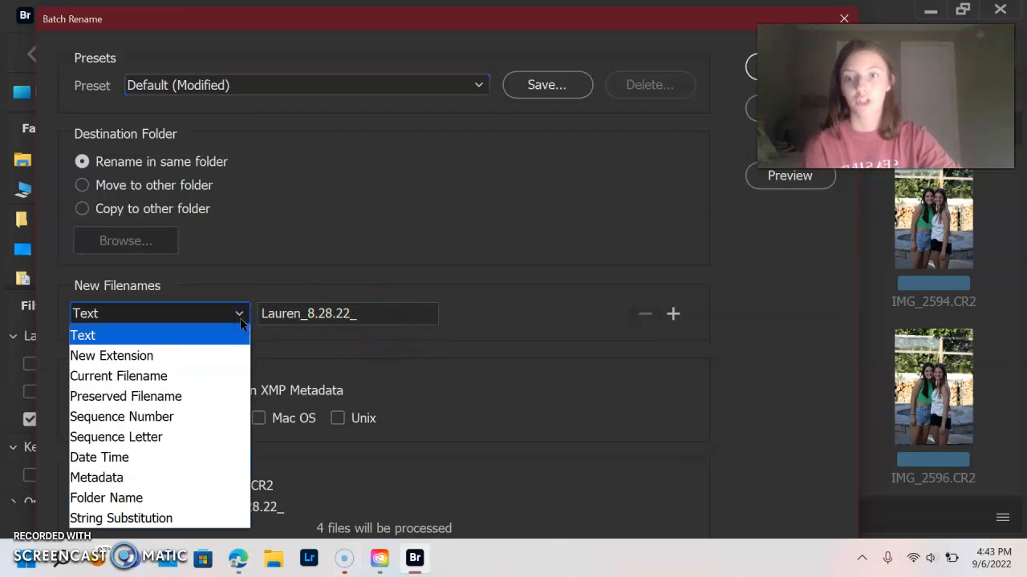
pyautogui.click(173, 418)
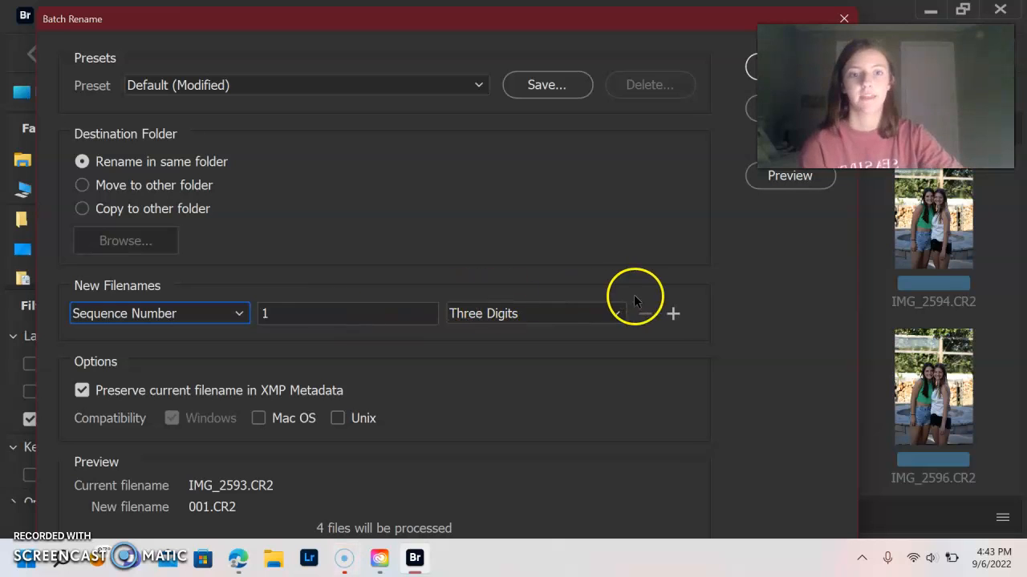
pyautogui.click(673, 313)
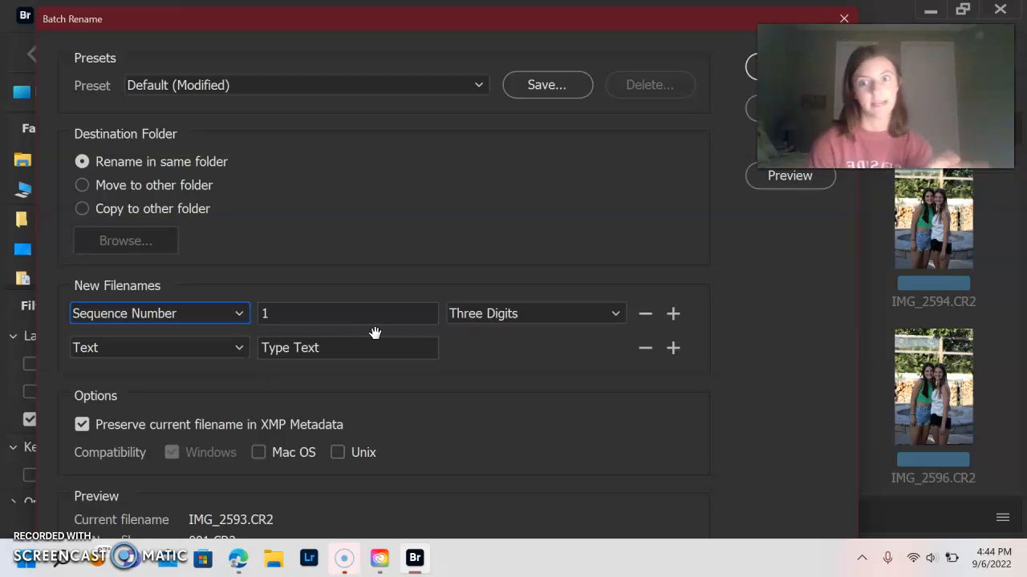
# Step: Add text '9.6.22_', the subject's name and '_.jpg' after the sequence, then apply the rename
pyautogui.click(355, 347)
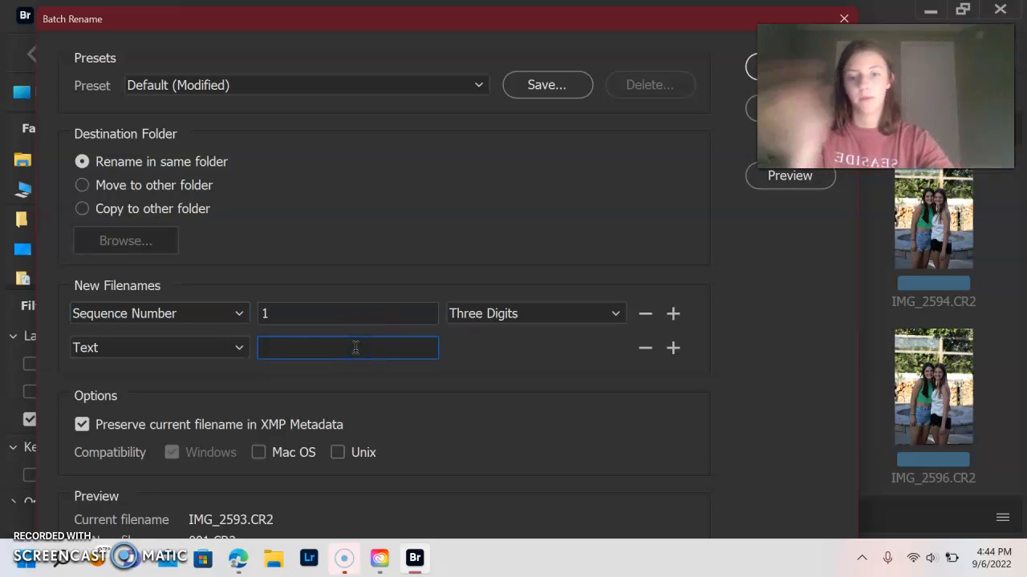
pyautogui.write('9.')
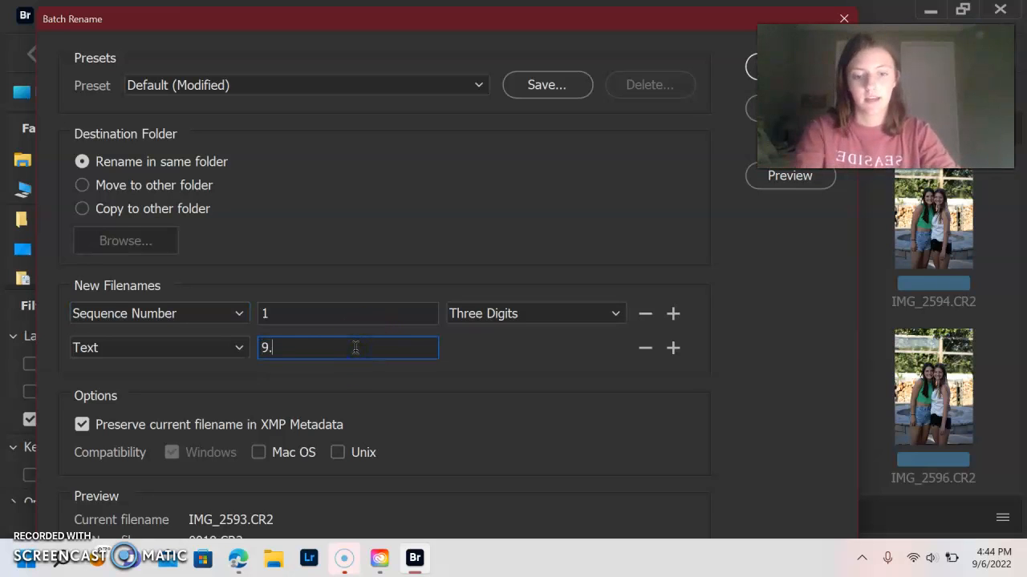
pyautogui.write('6.')
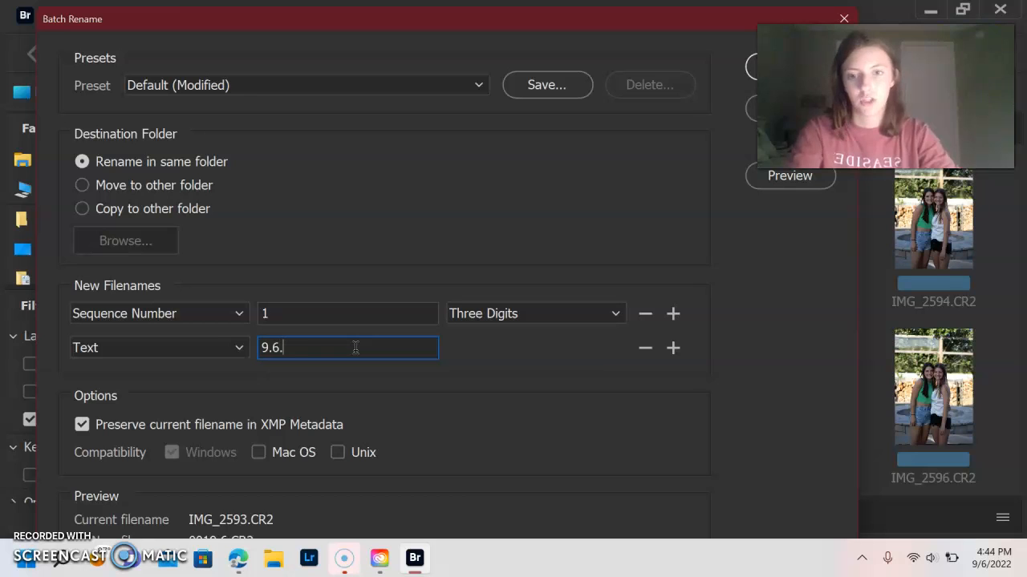
pyautogui.write('22_')
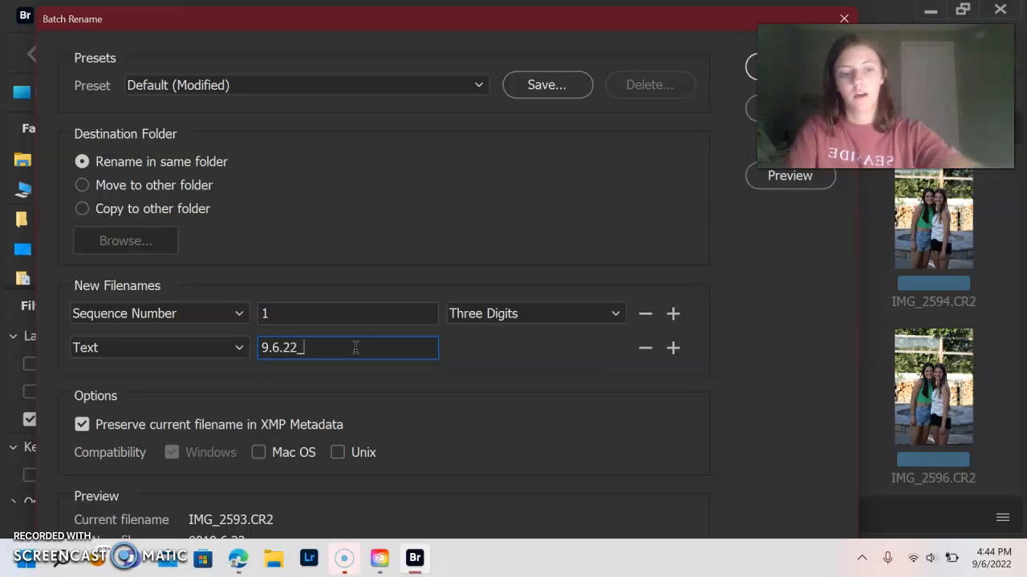
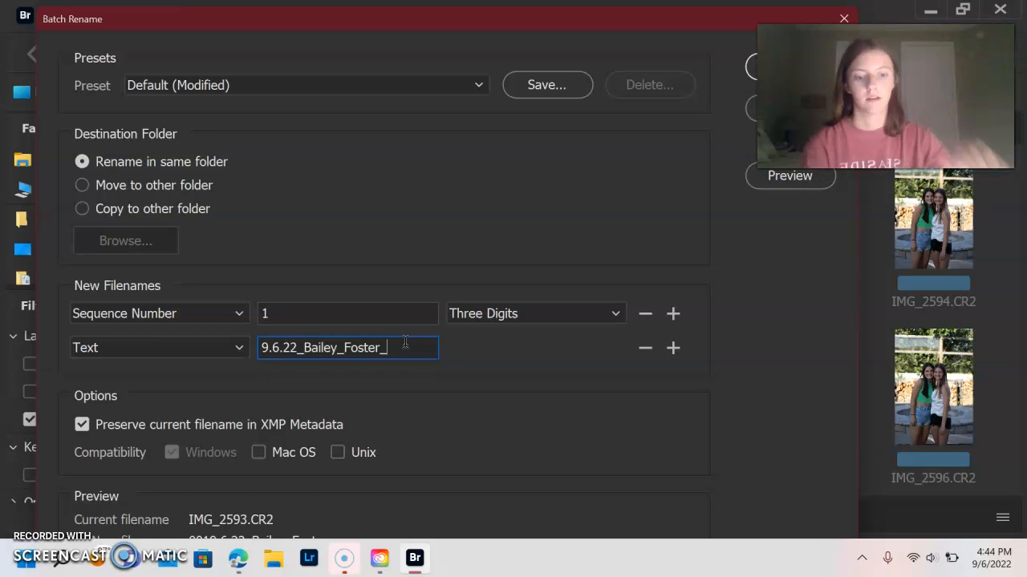
pyautogui.write('>jp')
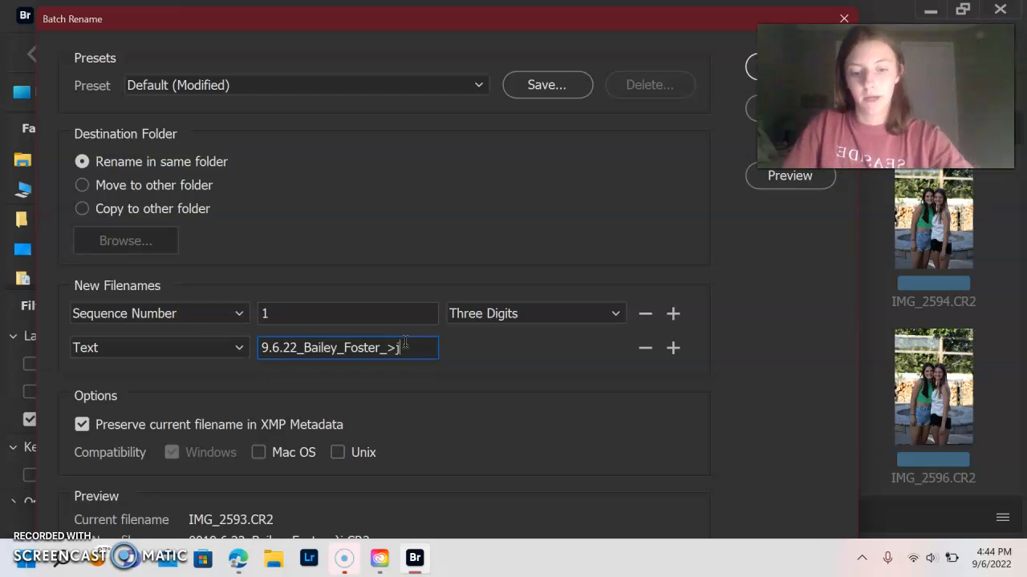
pyautogui.press('BackSpace')
pyautogui.press('BackSpace')
pyautogui.press('BackSpace')
pyautogui.write('.jp')
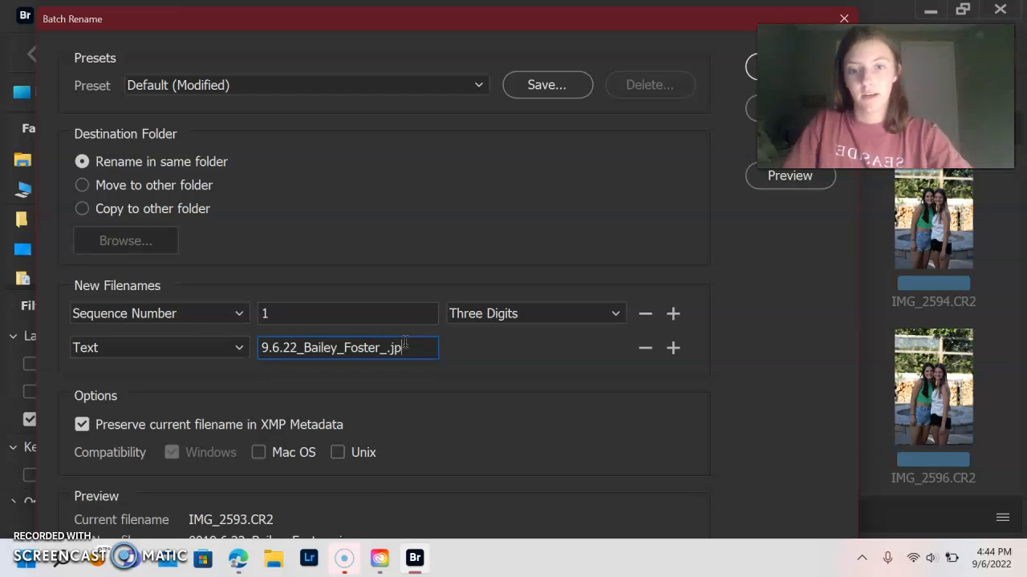
pyautogui.write('g')
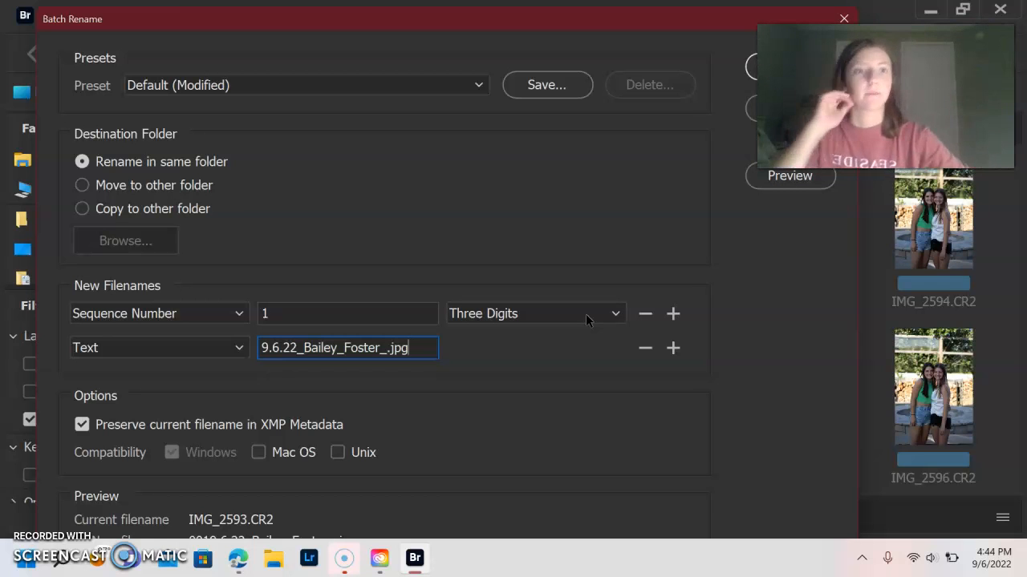
pyautogui.click(753, 62)
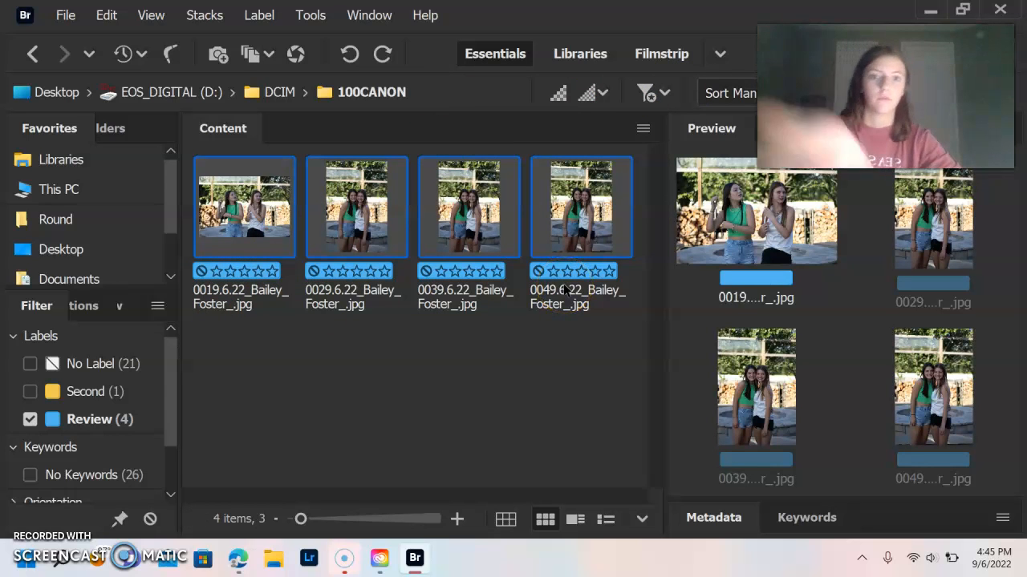
# Step: Open Custom Export for the four renamed photos from the Export to menu
pyautogui.rightClick(456, 239)
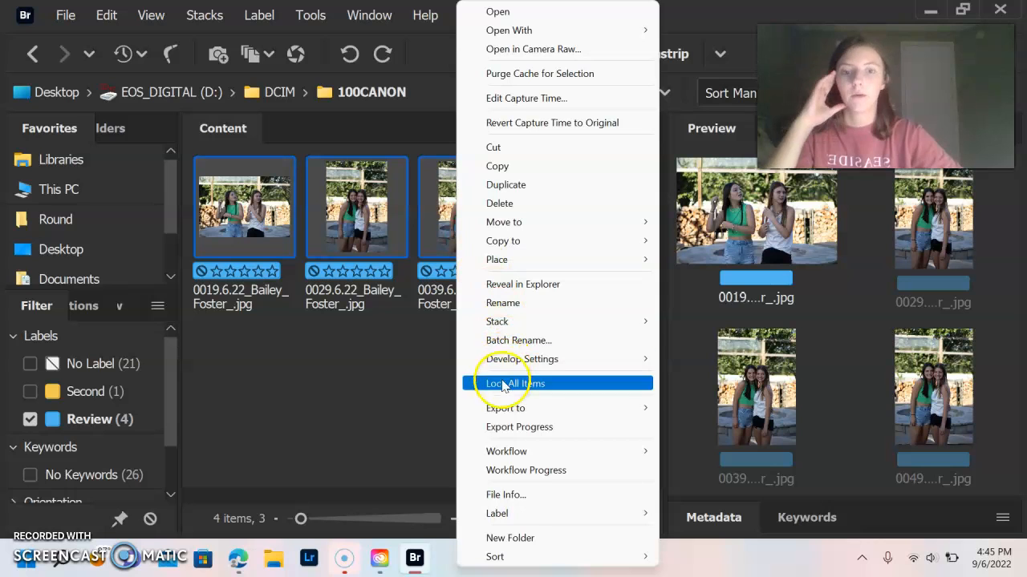
pyautogui.moveTo(505, 410)
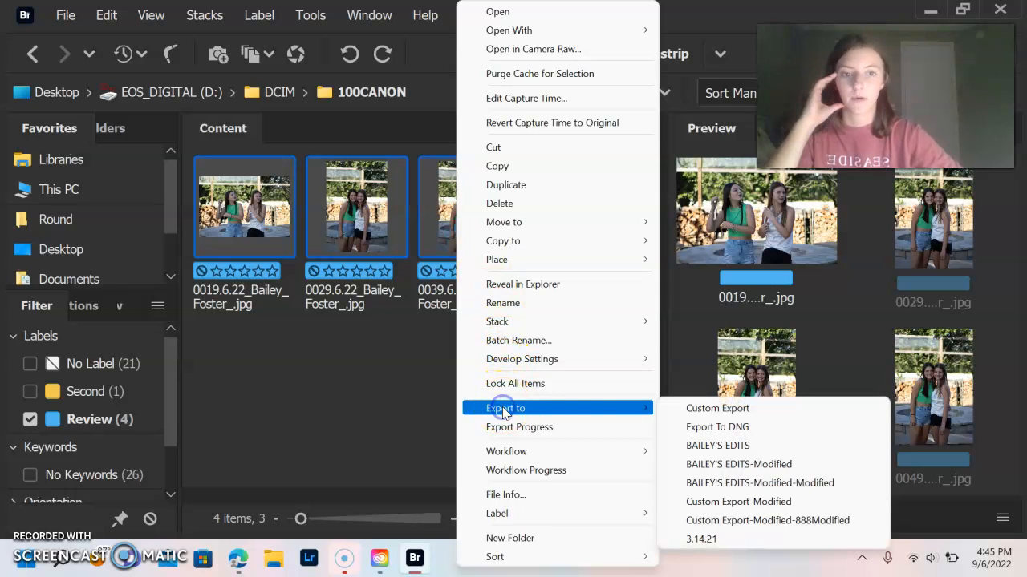
pyautogui.click(685, 408)
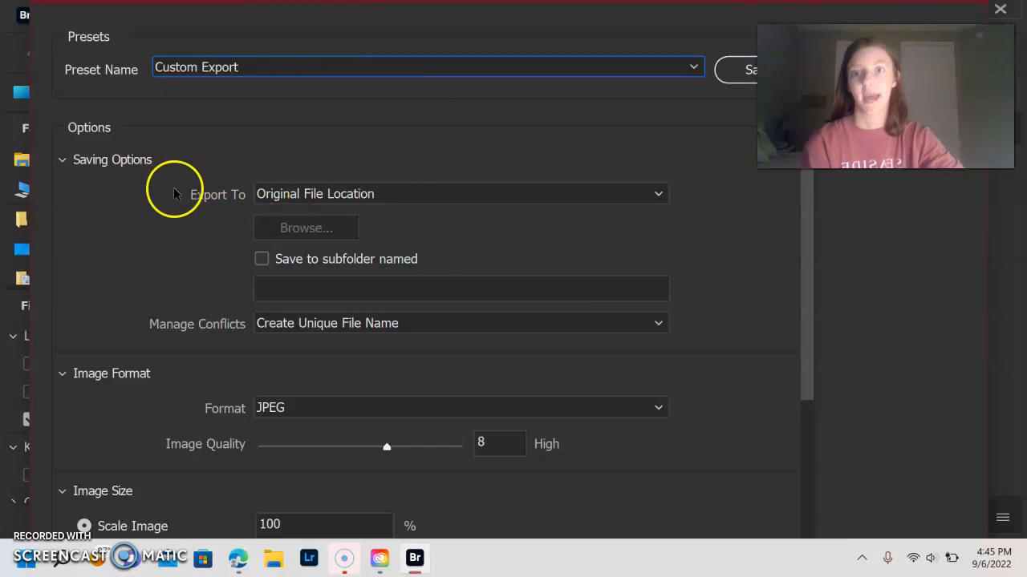
# Step: Set the export destination to a specific folder: SCHOOL inside Pictures
pyautogui.click(393, 193)
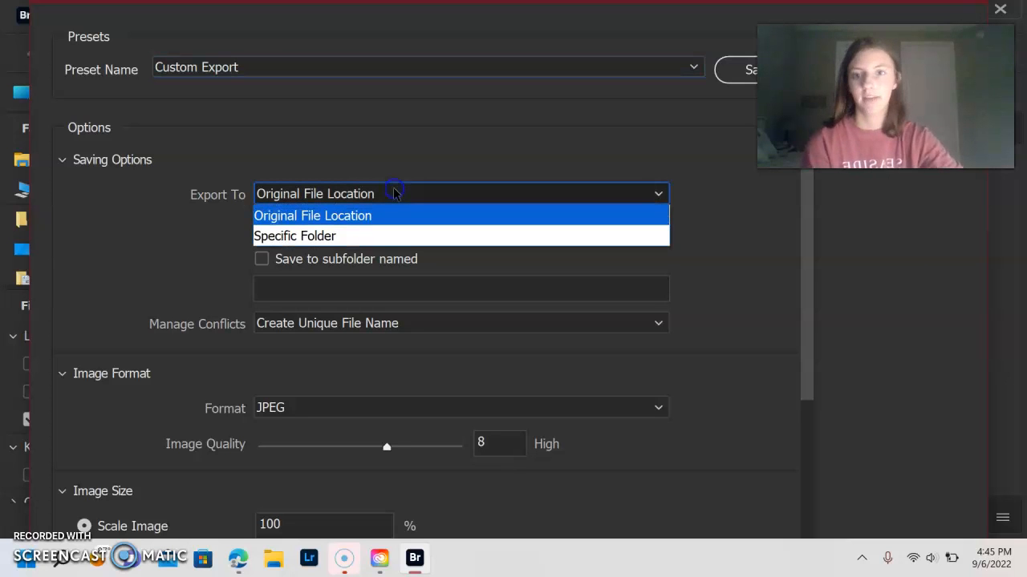
pyautogui.click(361, 239)
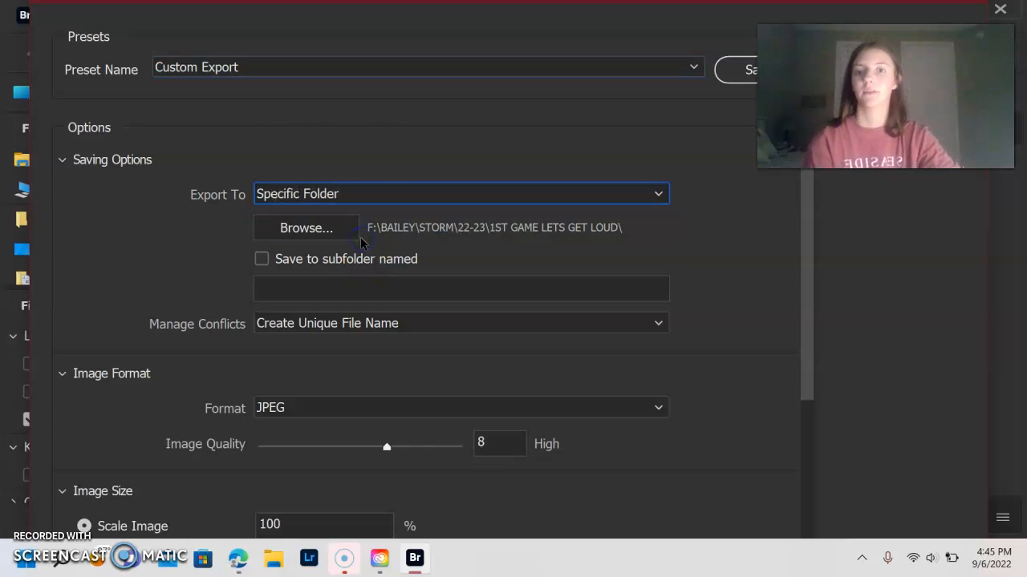
pyautogui.click(315, 229)
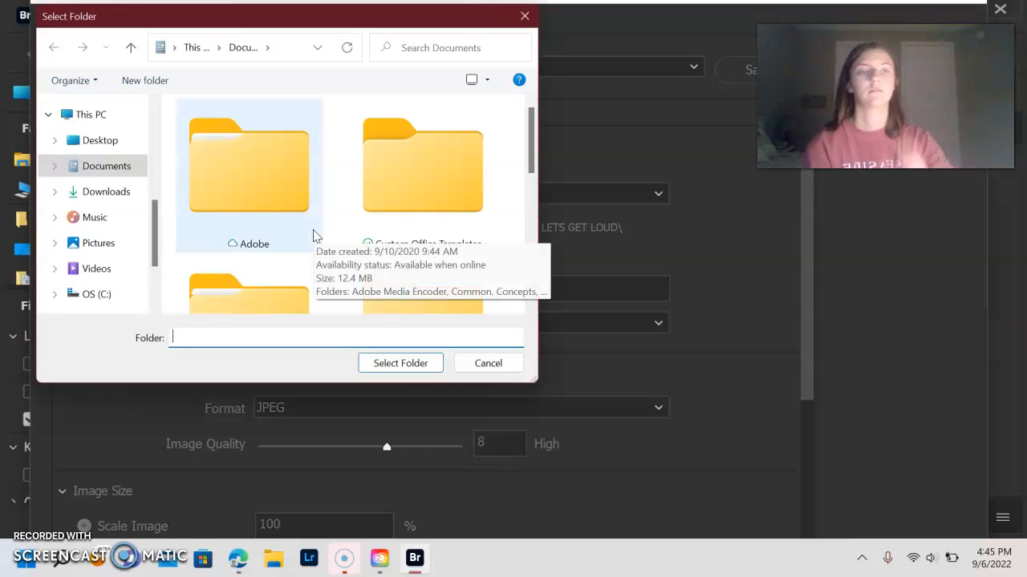
pyautogui.scroll(-5, 314, 232)
pyautogui.click(516, 194)
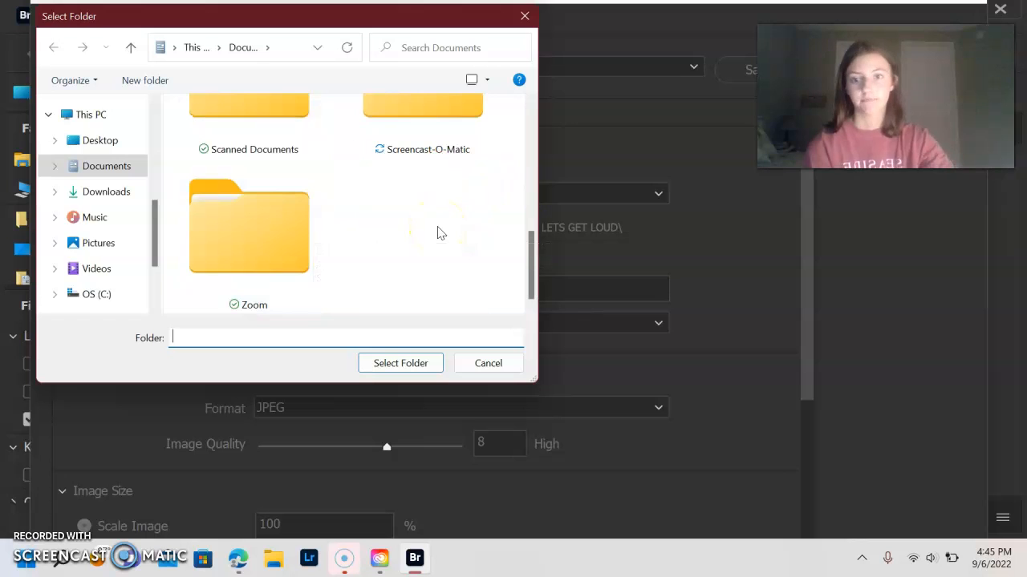
pyautogui.scroll(-3, 125, 278)
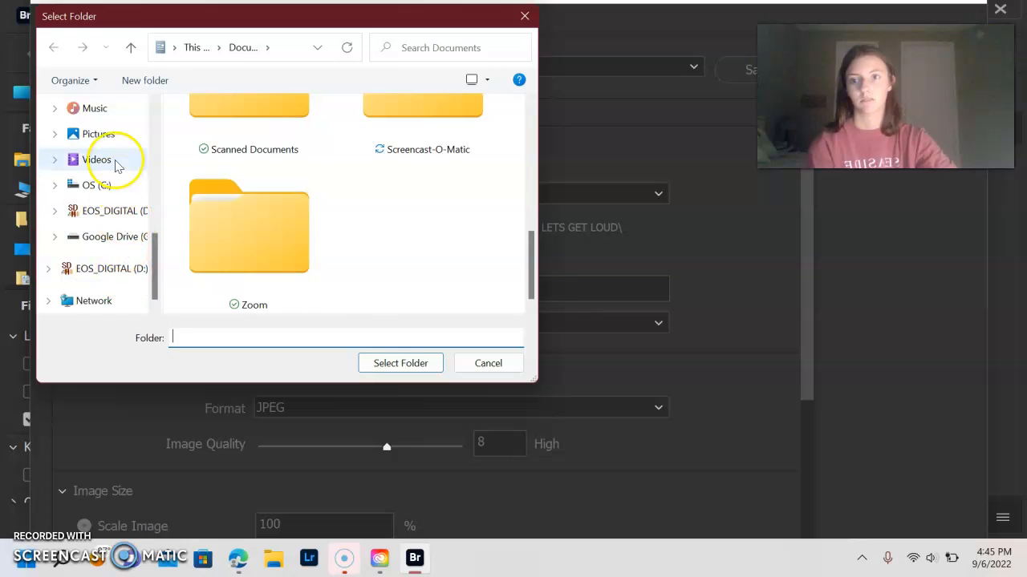
pyautogui.click(109, 138)
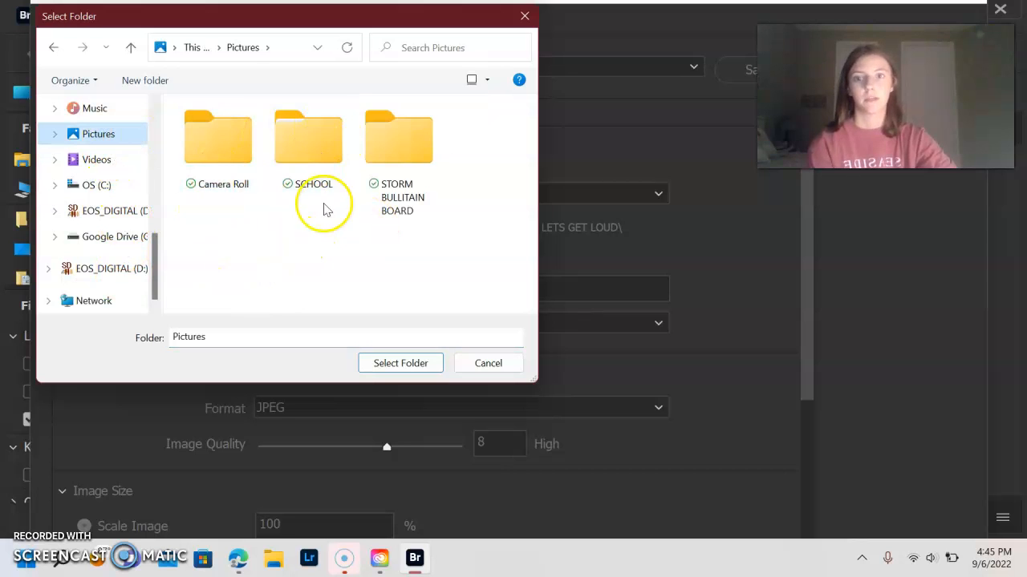
pyautogui.click(323, 161)
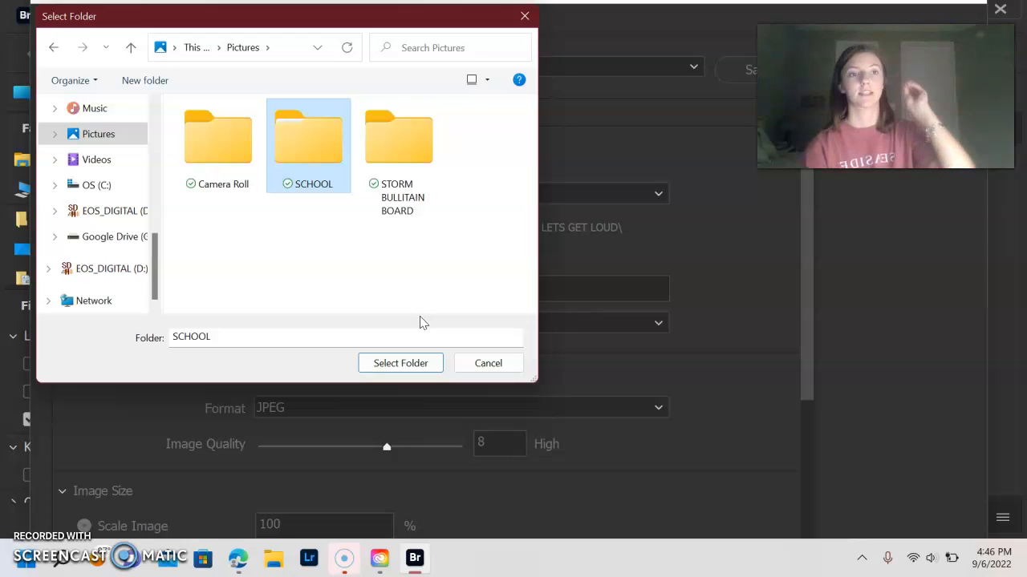
pyautogui.click(414, 361)
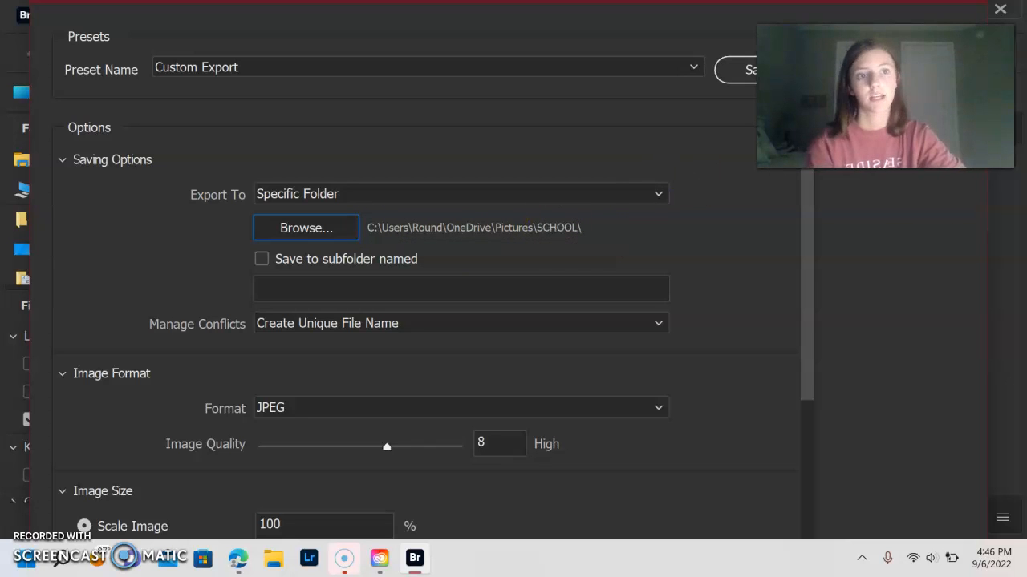
# Step: Start the JPEG export of the four photos to the SCHOOL folder and watch its progress
pyautogui.click(906, 48)
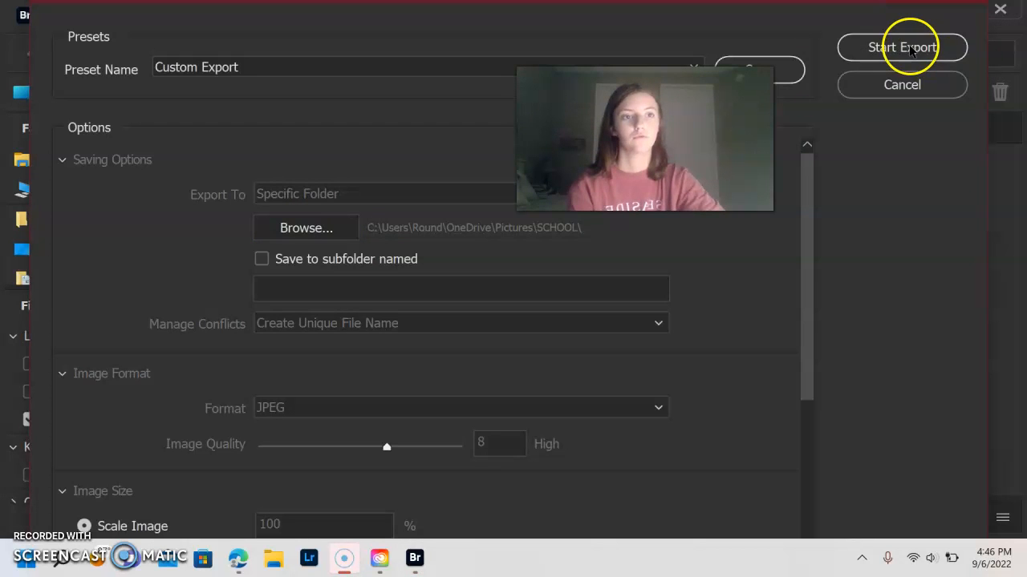
pyautogui.click(908, 49)
pyautogui.moveTo(645, 139); pyautogui.dragTo(858, 122)
pyautogui.click(607, 380)
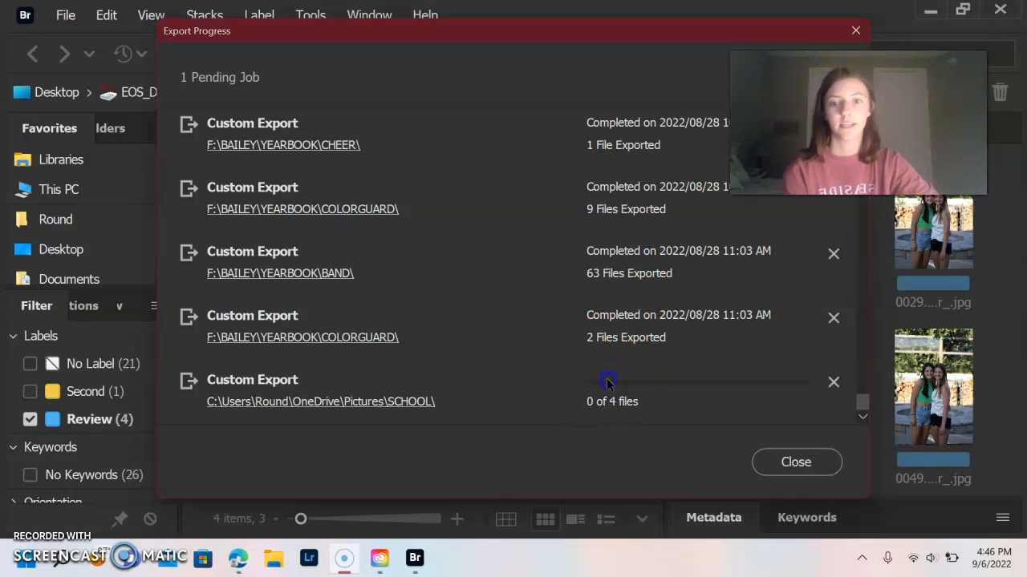